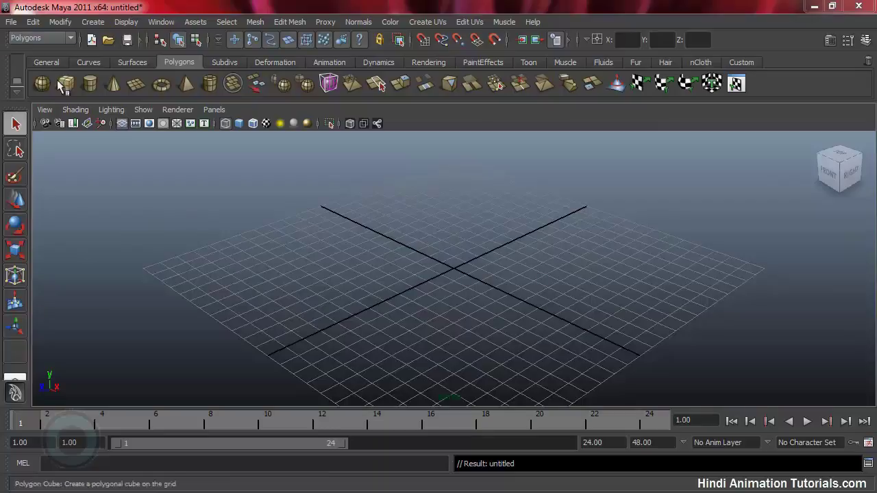
- Open the scene hierarchy_robotarm.mb from the Assets folder on the Desktop
left_click(12, 22)
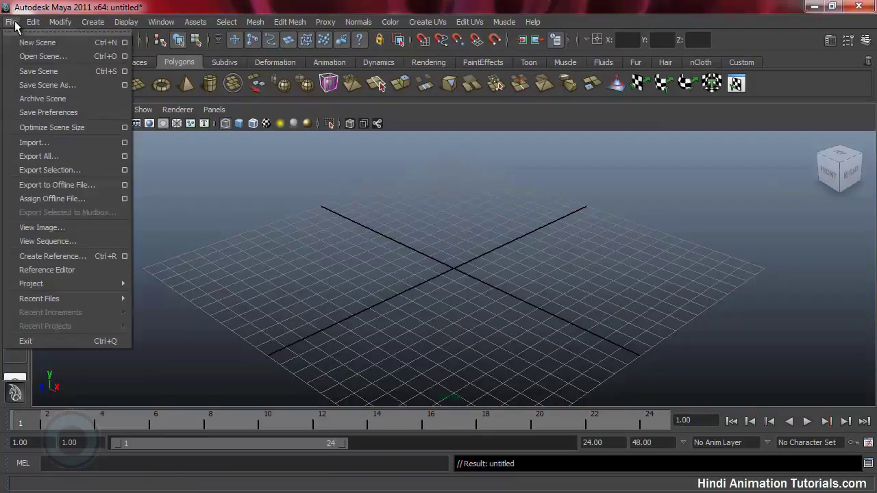
left_click(37, 53)
left_click(147, 188)
left_click(142, 208)
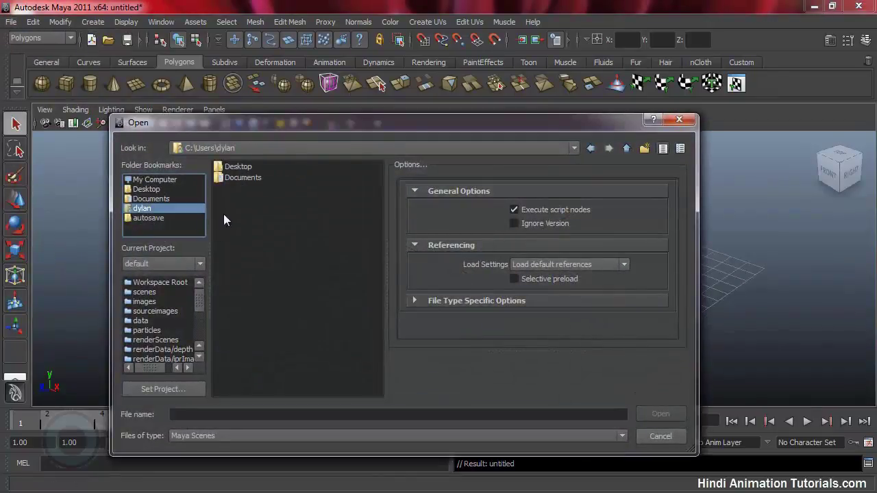
left_click(144, 189)
double_click(241, 169)
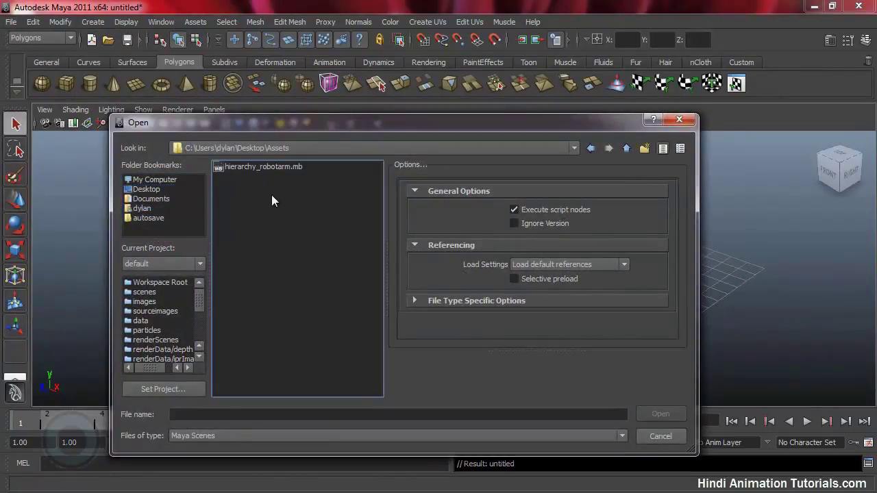
left_click(257, 170)
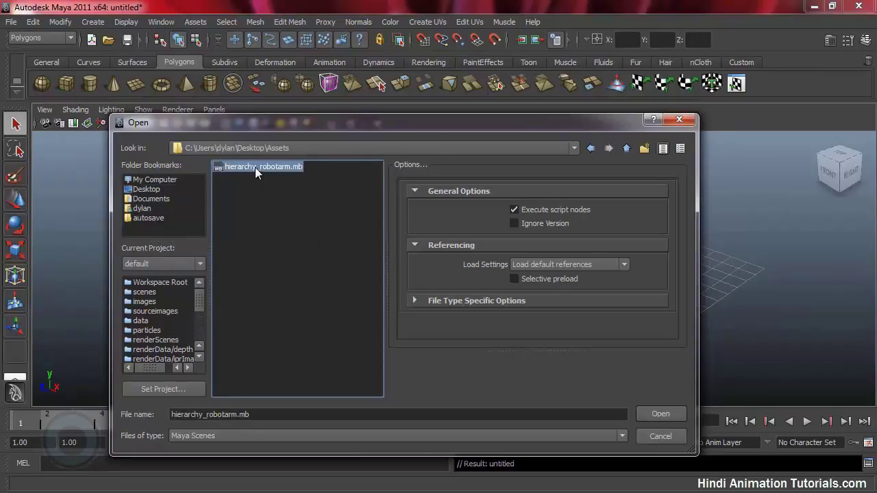
left_click(666, 414)
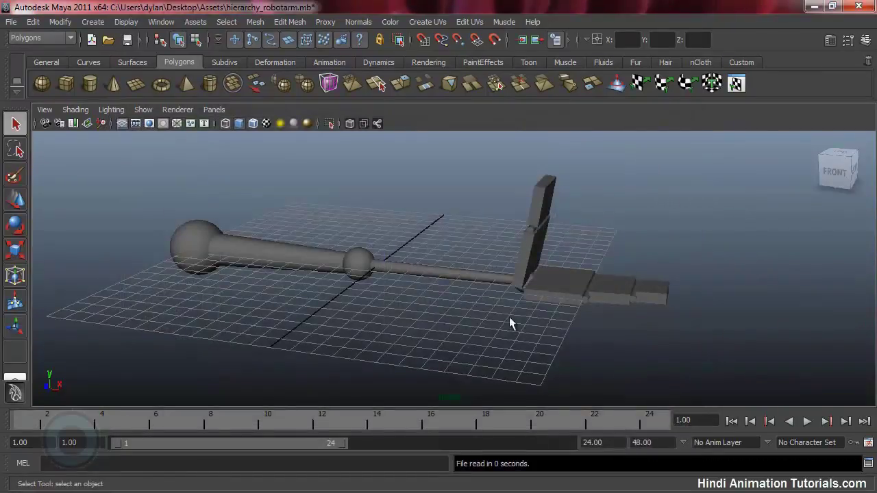
- Change the viewport layout to Three Panes Split Bottom
left_click_drag(669, 278, 383, 319, "alt")
right_click_drag(384, 319, 508, 306, "alt")
left_click_drag(508, 301, 450, 317, "alt")
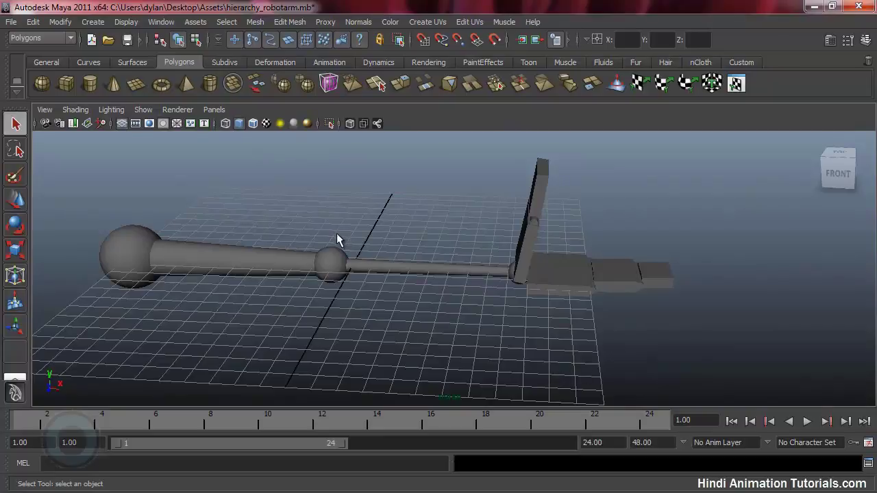
left_click(215, 110)
mouse_move(262, 207)
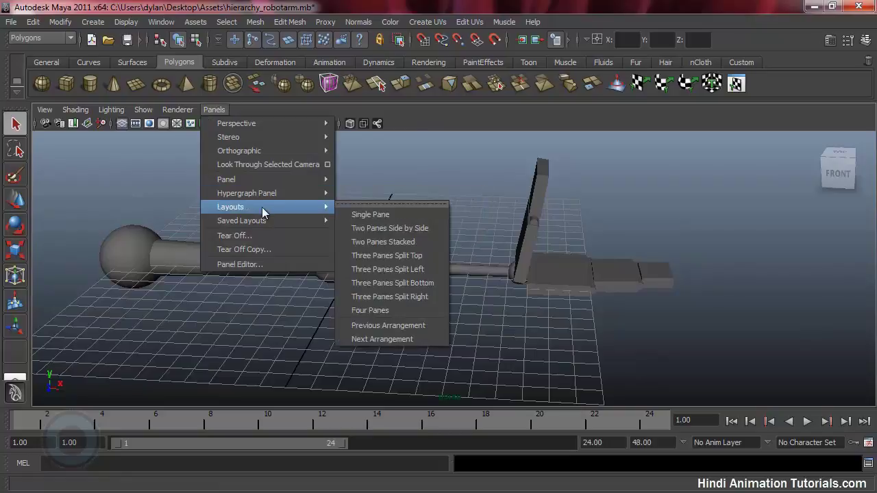
left_click(392, 283)
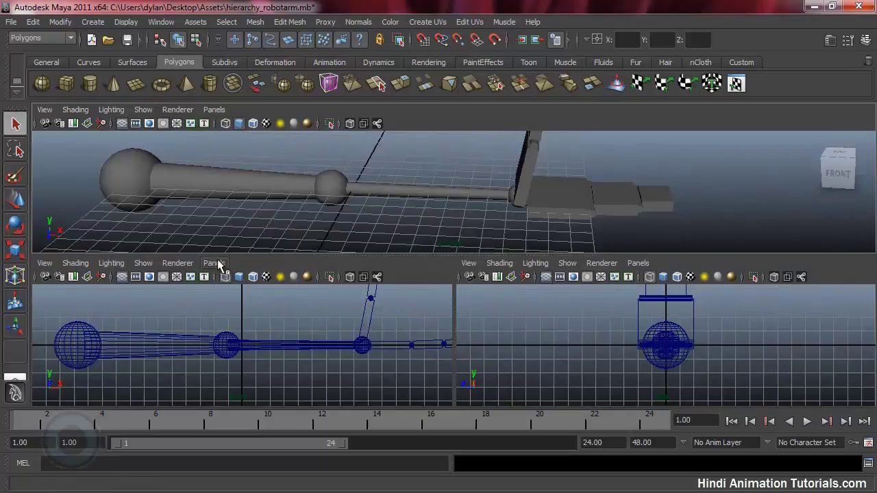
- Replace the front-view pane with the Outliner and the side-view pane with the Hypergraph Hierarchy
left_click(215, 263)
mouse_move(256, 333)
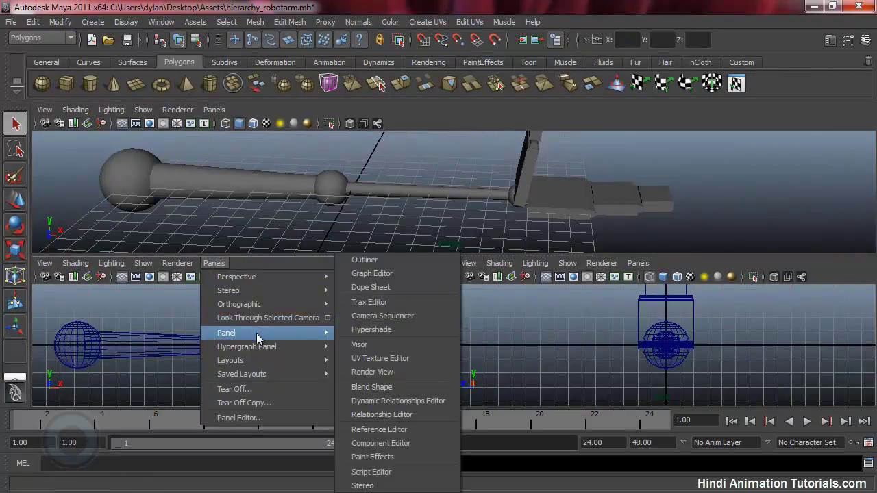
left_click(412, 259)
left_click(641, 263)
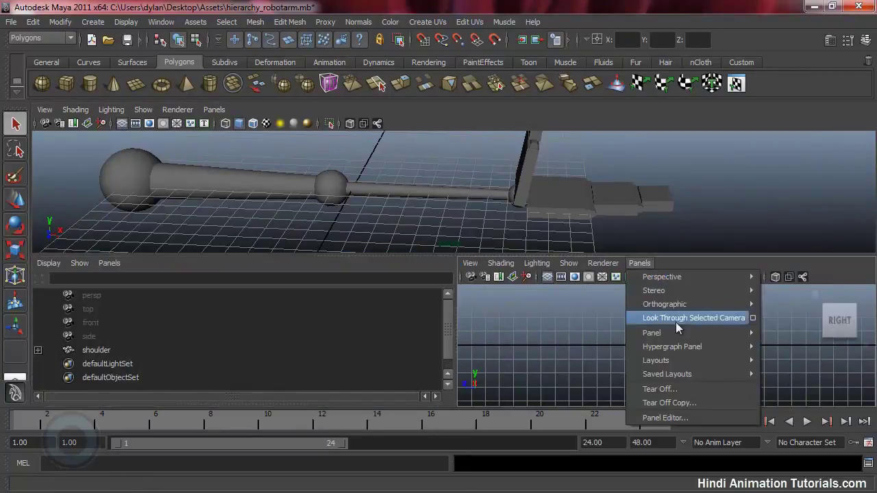
mouse_move(672, 347)
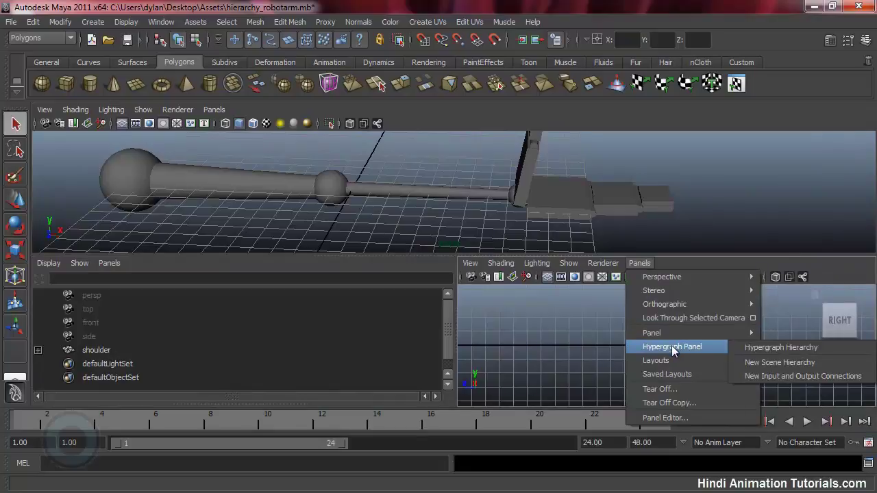
left_click(754, 348)
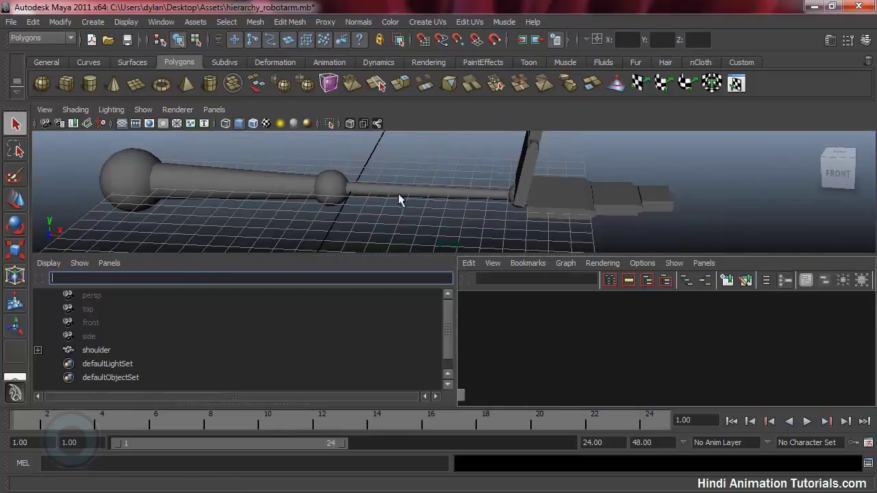
- Examine the robot arm's node hierarchy in the Hypergraph, from the shoulder down to the hand parts, alongside the model
left_click_drag(688, 185, 318, 196, "alt")
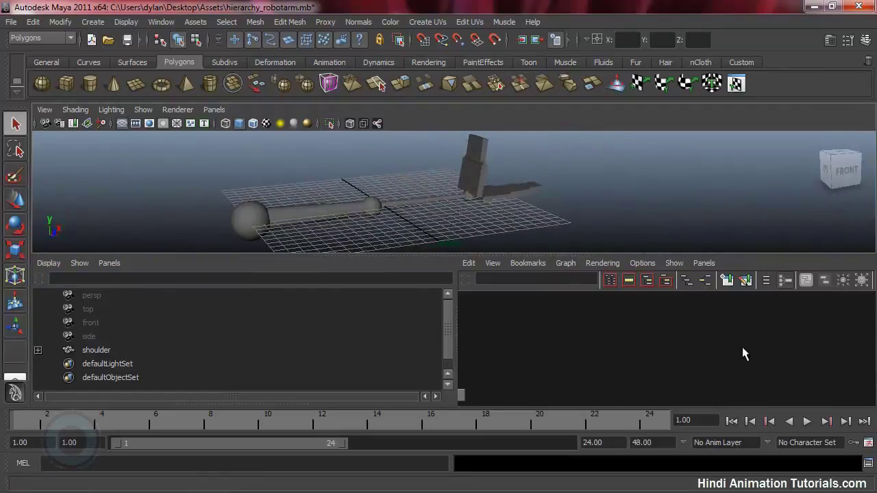
right_click_drag(710, 354, 526, 346, "alt")
mouse_move(573, 353)
middle_mouse_down("alt")
mouse_move(620, 348)
mouse_move(579, 360)
middle_mouse_up("alt")
right_click_drag(579, 360, 654, 364, "alt")
middle_click_drag(586, 354, 594, 359, "alt")
right_click_drag(514, 163, 584, 199, "alt")
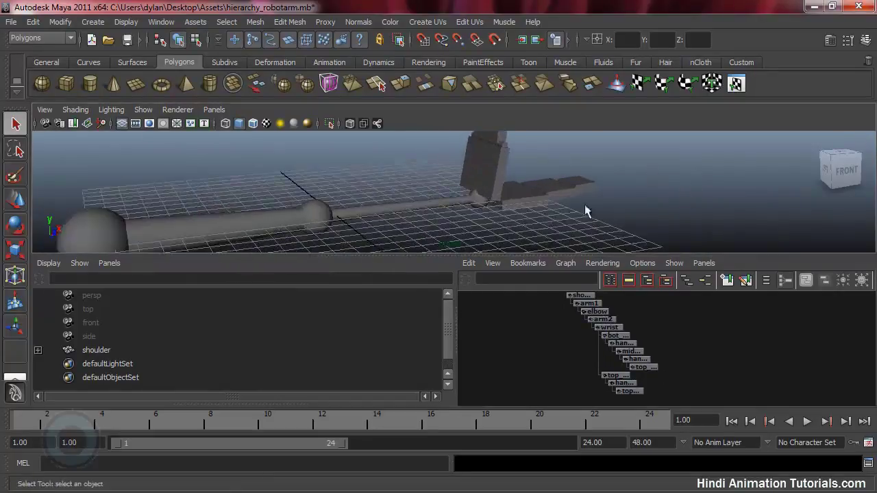
right_click_drag(656, 363, 800, 370, "alt")
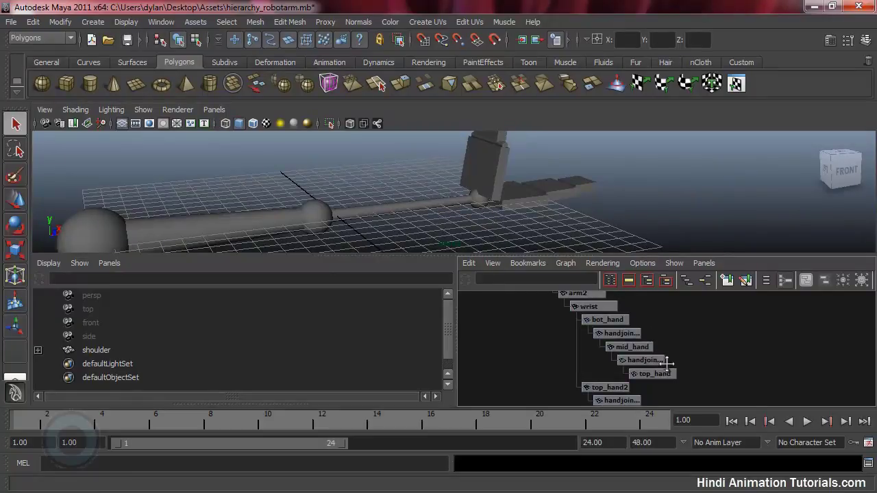
middle_click_drag(667, 363, 699, 388, "alt")
right_click_drag(699, 388, 651, 339, "alt")
- Select the elbow sphere and inspect which parts are highlighted with it in the model and the Hypergraph
mouse_move(339, 196)
left_mouse_down("alt")
mouse_move(370, 198)
mouse_move(344, 196)
left_mouse_up("alt")
left_click(346, 195)
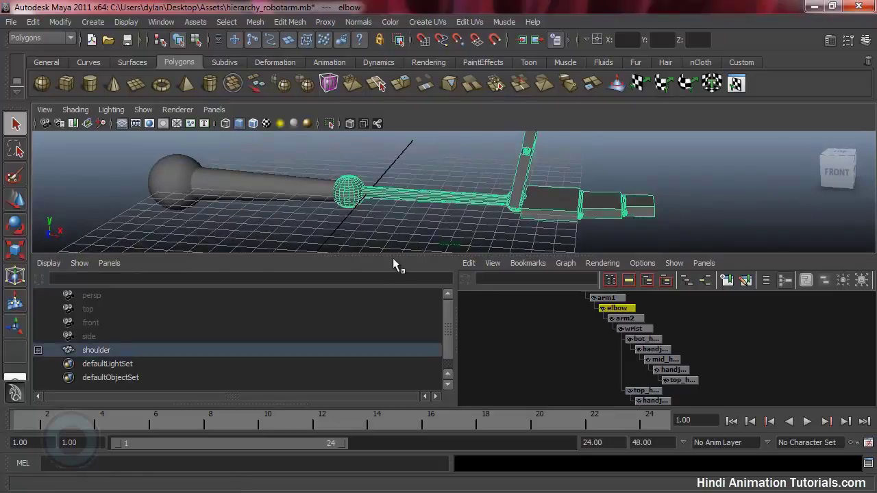
left_click_drag(488, 206, 492, 202, "alt")
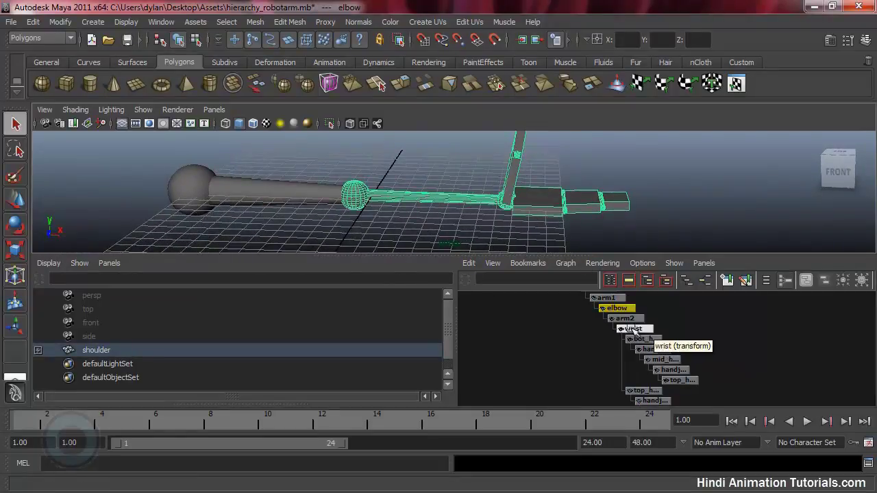
left_click_drag(354, 165, 606, 195, "alt")
- Try rotating the wrist node together with its child parts, and undo the rotation
left_click(631, 329)
key("e")
key("ctrl+z")
- Select the hand segments and joints one at a time to check which child parts belong to each
left_click(541, 241)
left_click(489, 207)
left_click(595, 264)
left_click(498, 223)
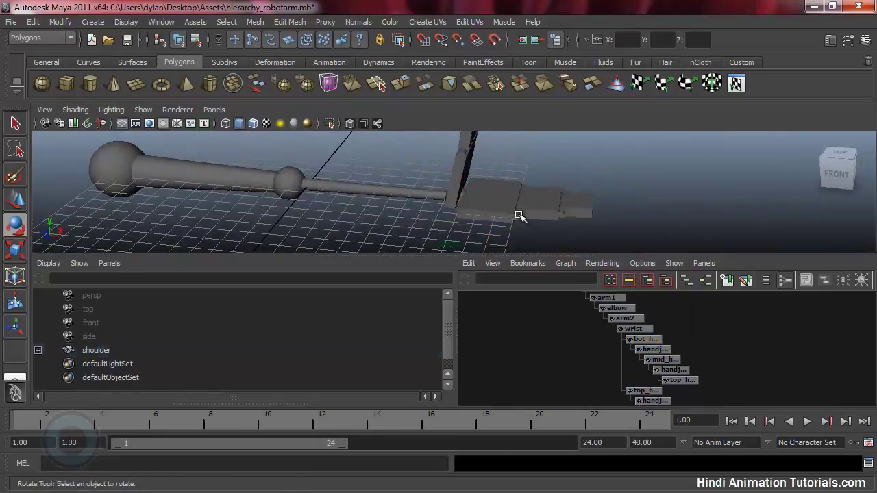
left_click(519, 217)
left_click(626, 190)
left_click(554, 209)
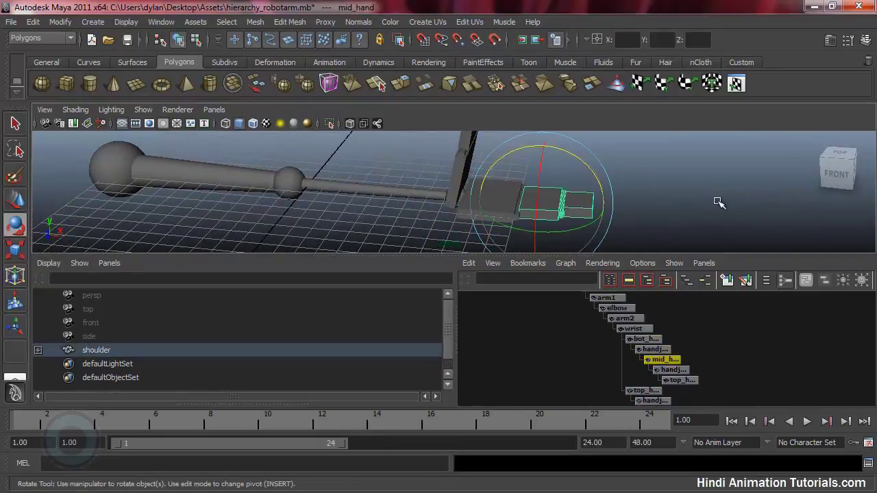
left_click(718, 203)
left_click(583, 202)
left_click(494, 207)
left_click_drag(606, 224, 457, 187, "alt")
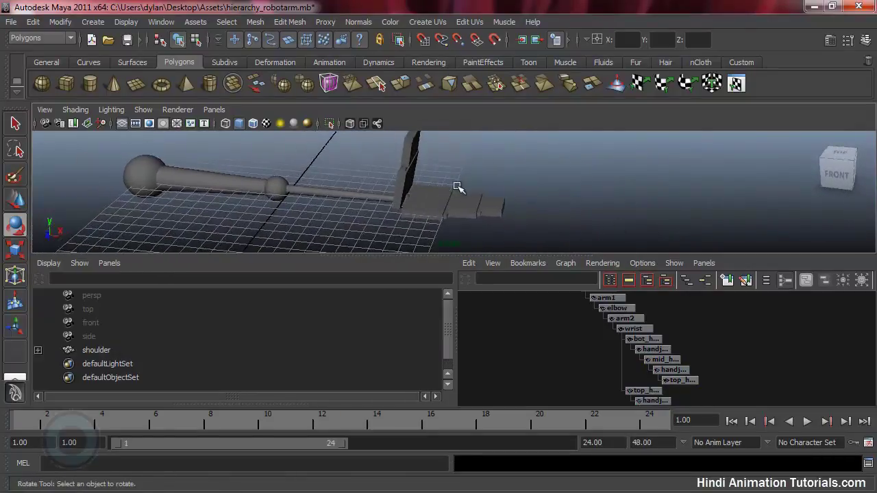
- Select the arm1 node and the elbow node in the Hypergraph, and rotate the elbow so the forearm and hand swing upward
left_click(609, 298)
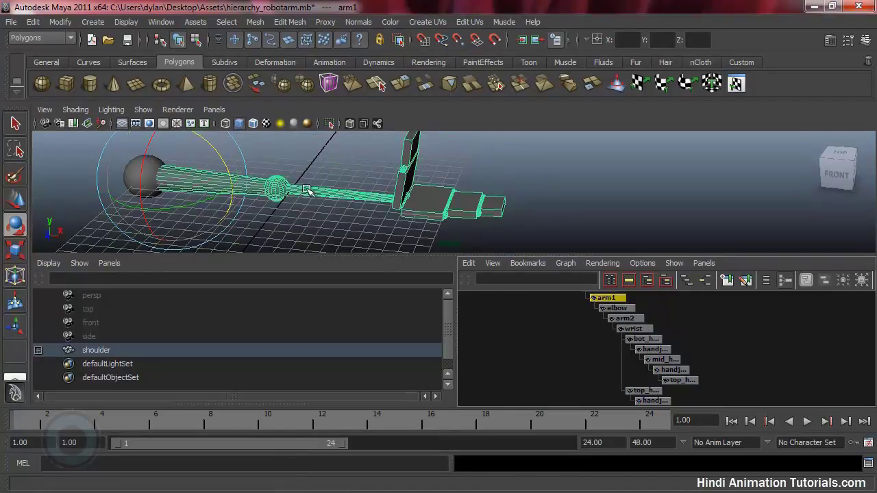
left_click(612, 308)
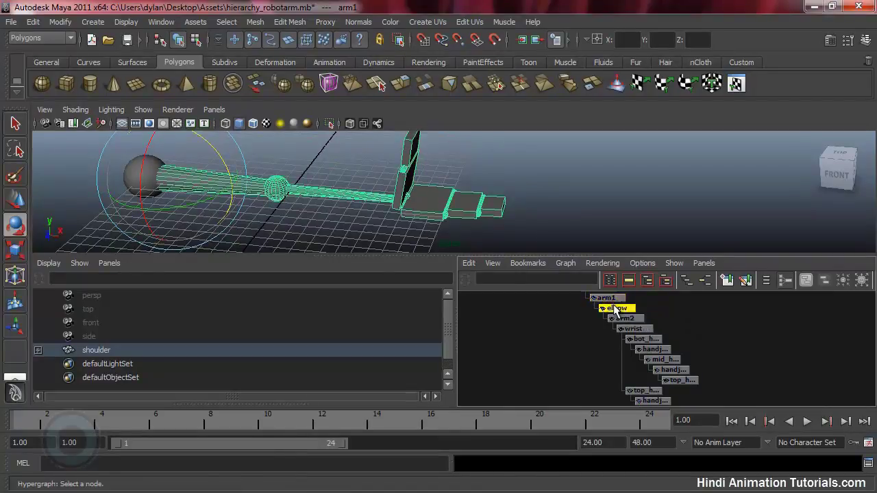
left_click_drag(294, 167, 332, 170, "alt")
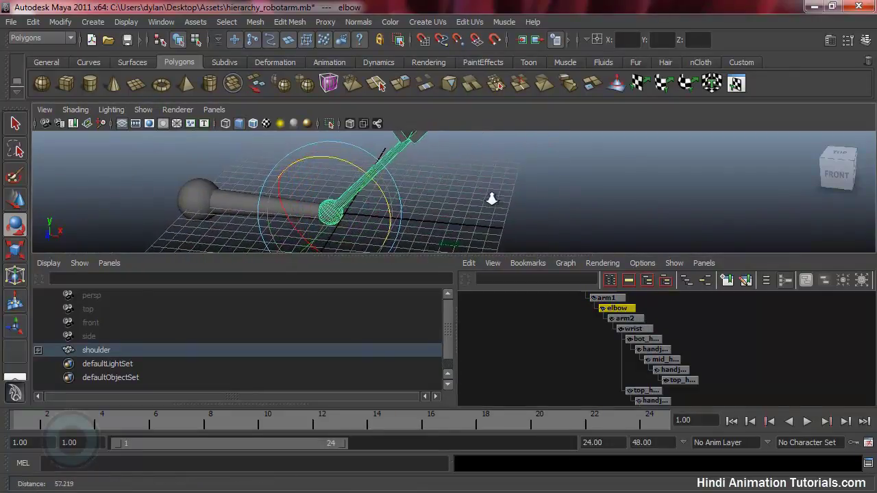
right_click_drag(491, 198, 376, 213, "alt")
left_click_drag(376, 213, 391, 202, "alt")
right_click_drag(473, 197, 364, 196, "alt")
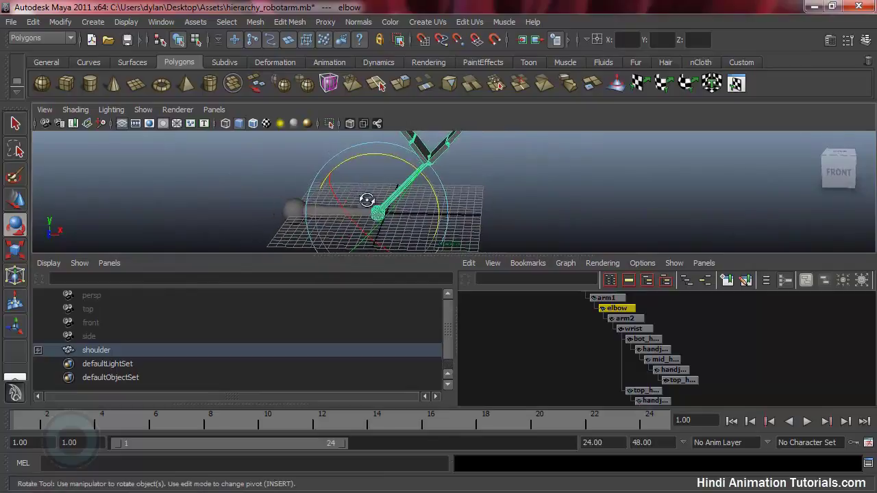
mouse_move(364, 196)
left_mouse_down("alt")
mouse_move(345, 203)
mouse_move(373, 205)
left_mouse_up("alt")
- Try moving and uniformly scaling the elbow with its child parts, and undo these transformations
key("w")
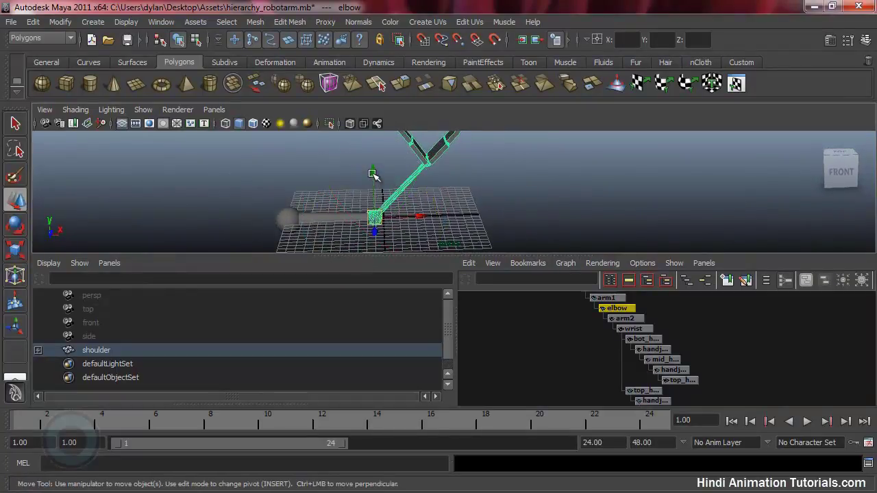
left_click_drag(372, 173, 367, 154)
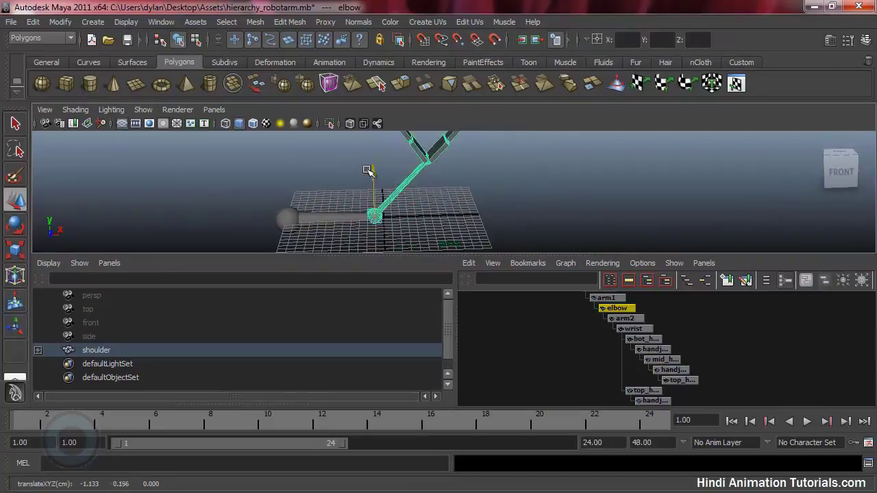
key("r")
left_click_drag(374, 218, 368, 220)
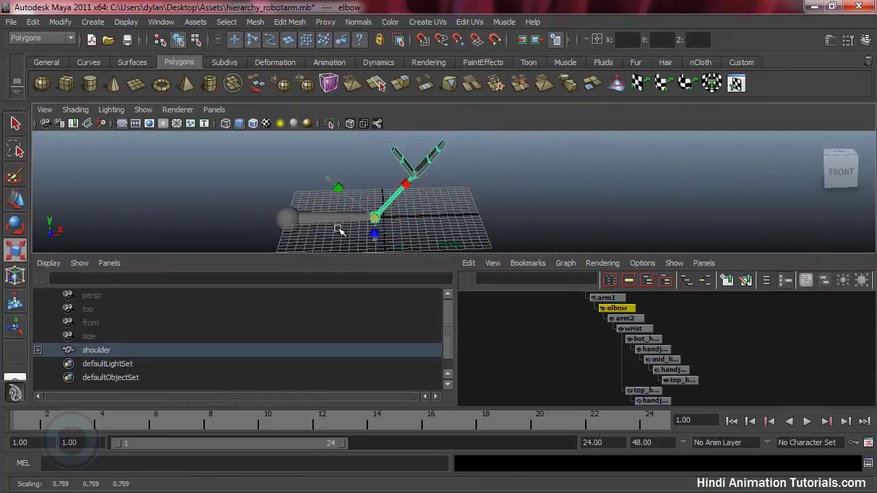
key("ctrl+z")
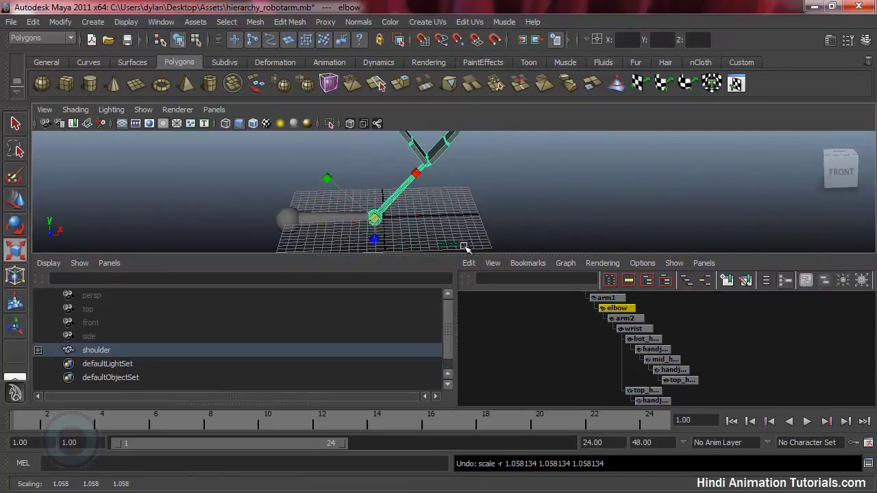
- Undo the elbow's rotation to restore the straight arm pose
left_click_drag(383, 209, 358, 199, "alt")
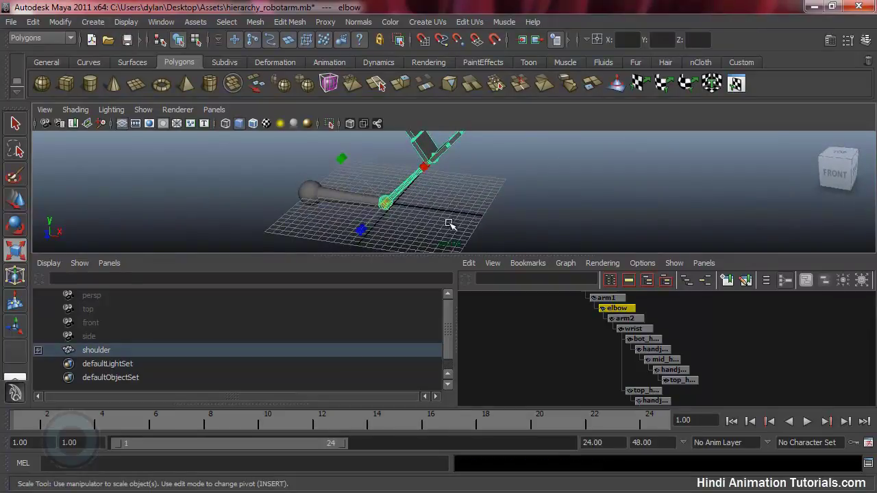
scroll(419, 235, "up", 3)
left_click_drag(420, 235, 329, 184, "alt")
scroll(351, 218, "down", 2)
left_click_drag(352, 218, 382, 220, "alt")
scroll(395, 219, "down", 2)
key("r")
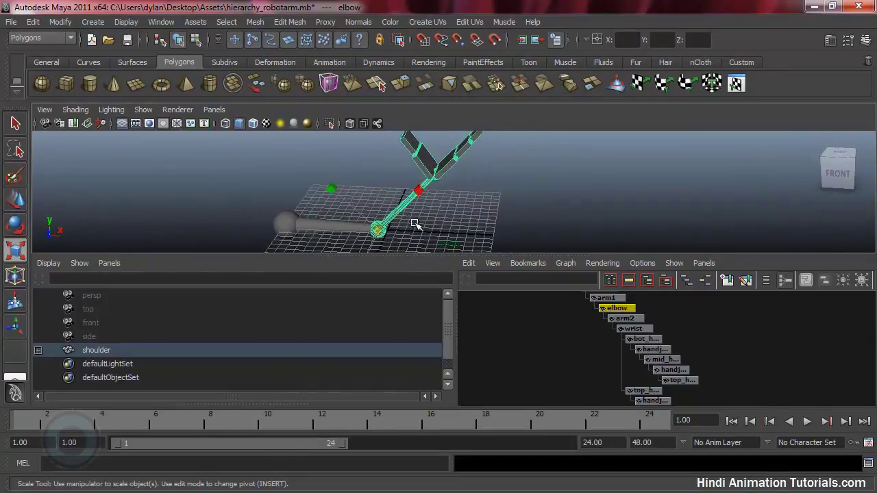
left_click_drag(442, 226, 514, 194, "alt")
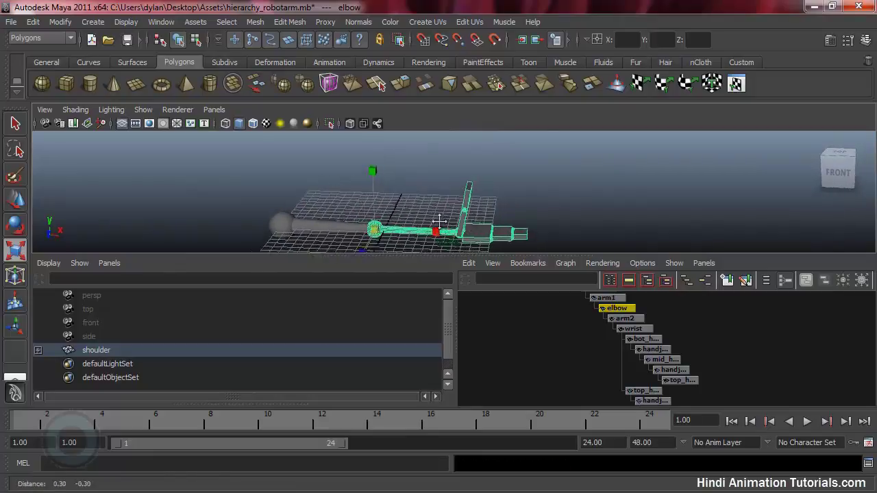
scroll(514, 194, "up", 2)
mouse_move(525, 240)
left_mouse_down("alt")
mouse_move(509, 233)
mouse_move(490, 242)
mouse_move(484, 209)
mouse_move(603, 202)
mouse_move(541, 196)
mouse_move(553, 202)
left_mouse_up("alt")
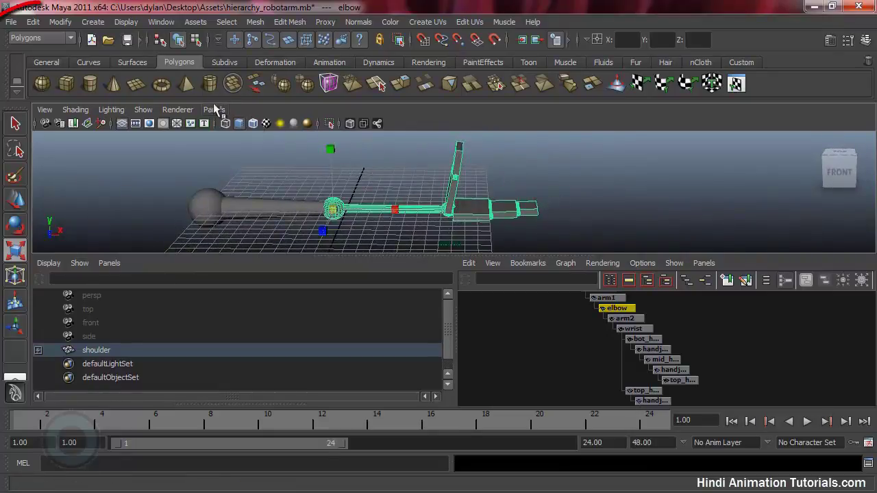
- Create a polygon cube freehand on top of the arm's lower hand segment, and activate the Scale tool for it
left_click(65, 86)
left_click_drag(308, 167, 457, 247, "alt")
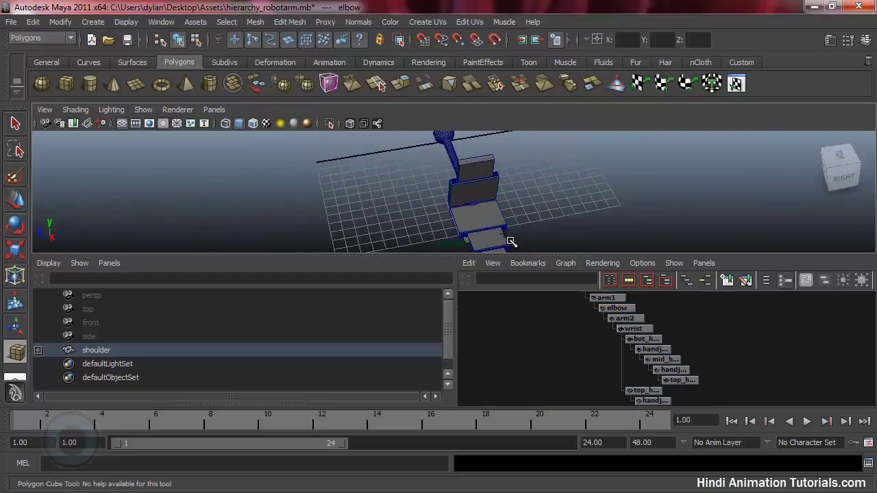
left_click_drag(451, 239, 495, 207, "alt")
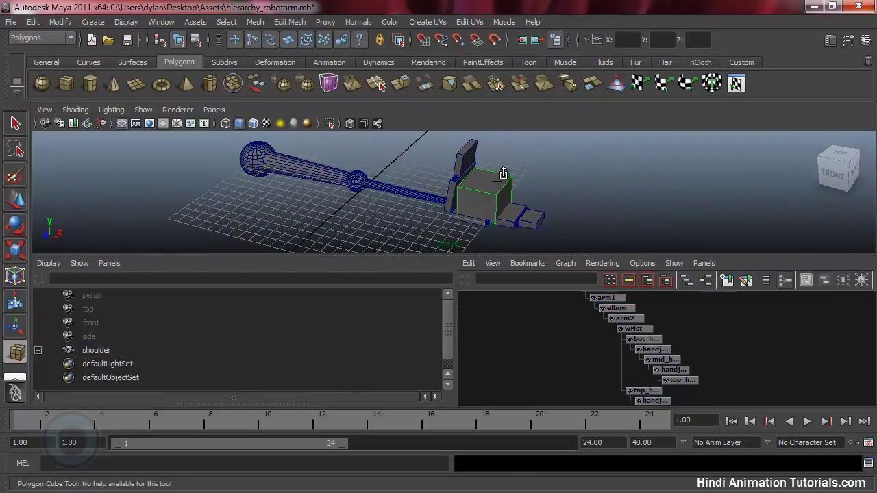
left_click_drag(504, 179, 503, 195)
key("r")
right_click_drag(504, 196, 477, 219, "alt")
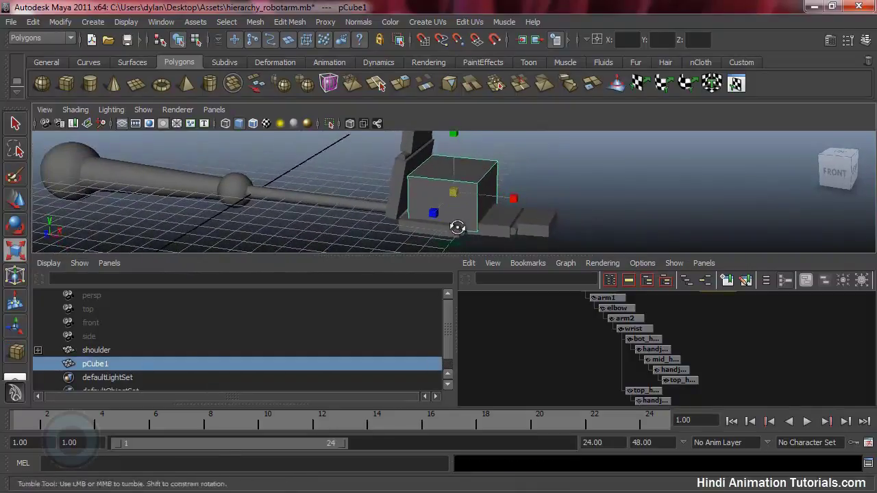
- Adjust the cube's size and position so it fits on the hand's lower segment
left_click_drag(458, 229, 535, 188, "alt")
left_click(452, 193)
key("w")
key("r")
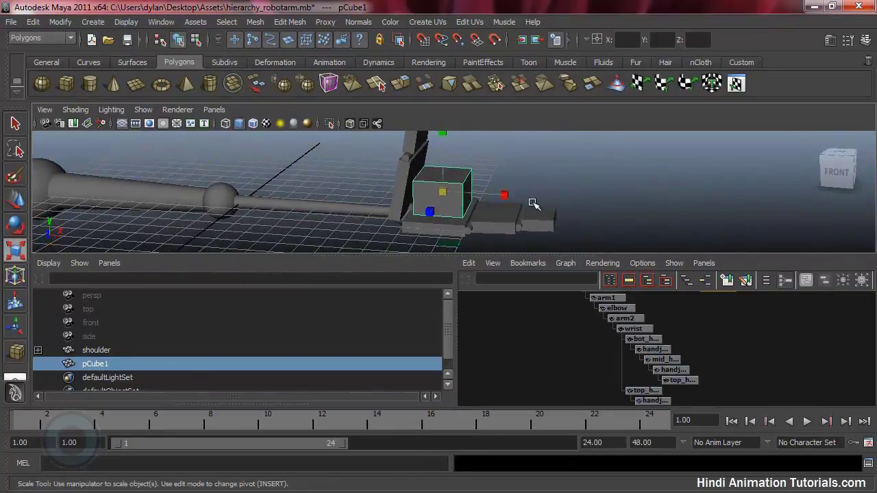
left_click_drag(436, 181, 466, 235, "alt")
- Select handjoint1 in the Hypergraph and rotate it about 80 degrees around Z, folding the outer hand segments up beside the cube
left_click(654, 350)
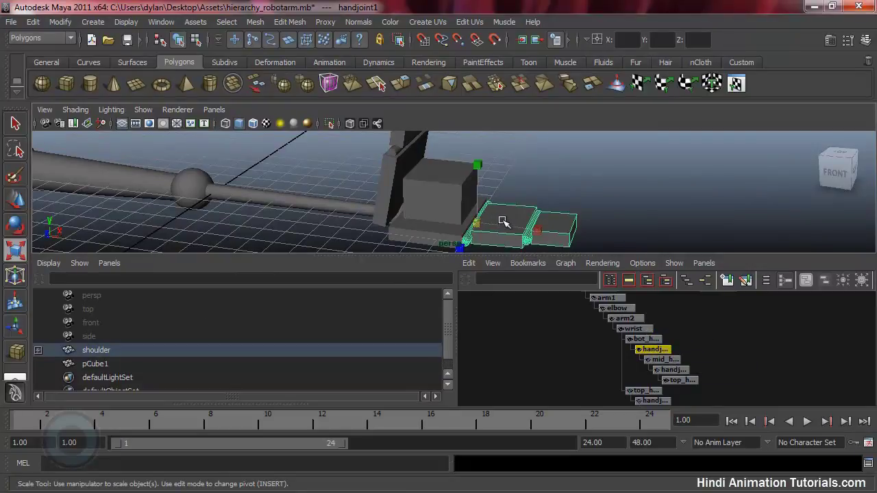
key("e")
left_click_drag(516, 192, 476, 229)
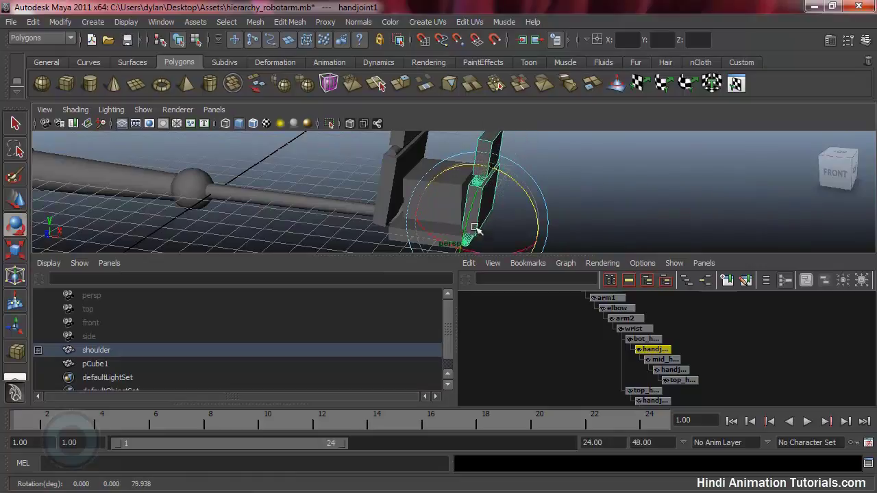
left_click_drag(490, 164, 498, 207, "alt")
key("q")
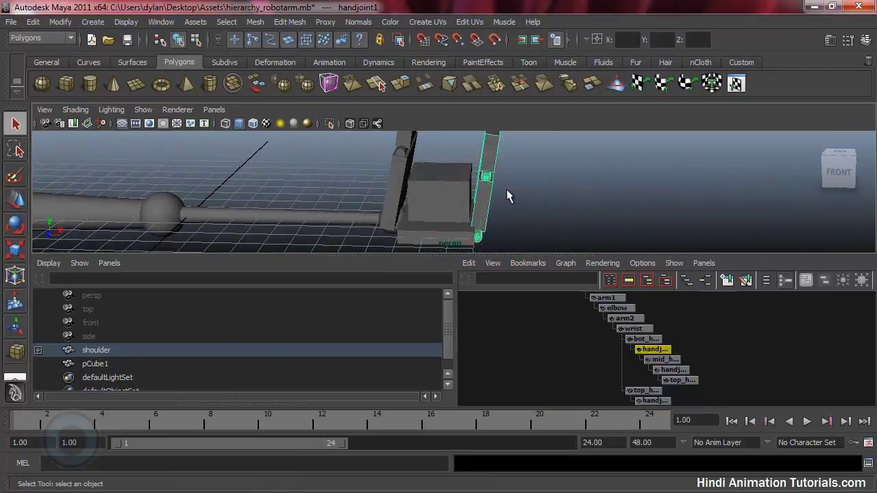
left_click_drag(507, 194, 484, 187, "alt")
key("w")
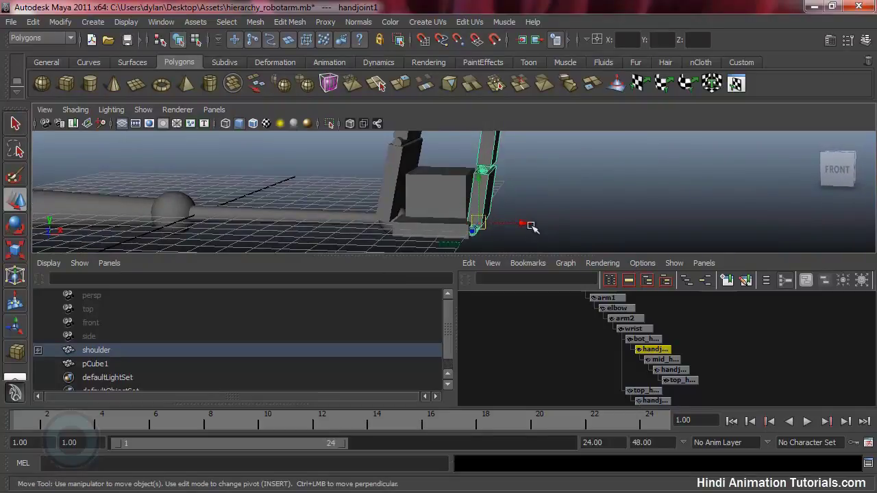
left_click_drag(529, 223, 548, 213, "alt")
key("q")
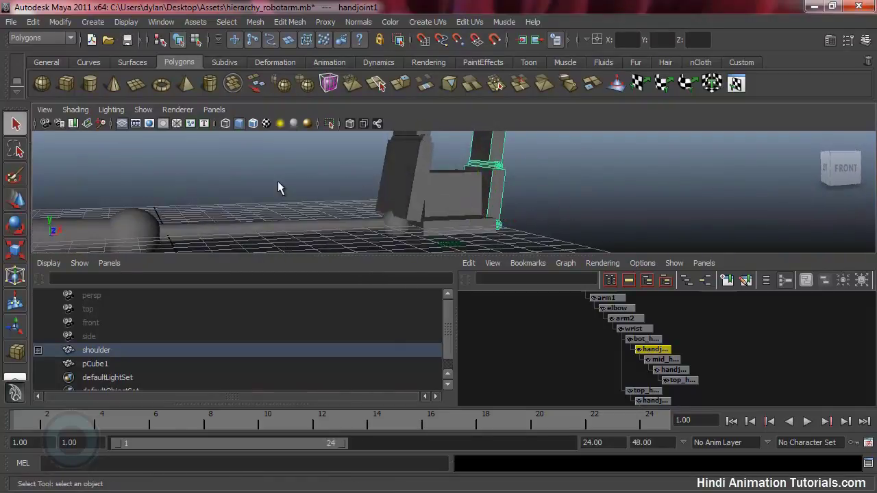
- Select handjoint2 and rotate it about 26 degrees around Z so the fingertip bends inward over the cube
left_click(499, 170)
left_click_drag(541, 174, 515, 192, "alt")
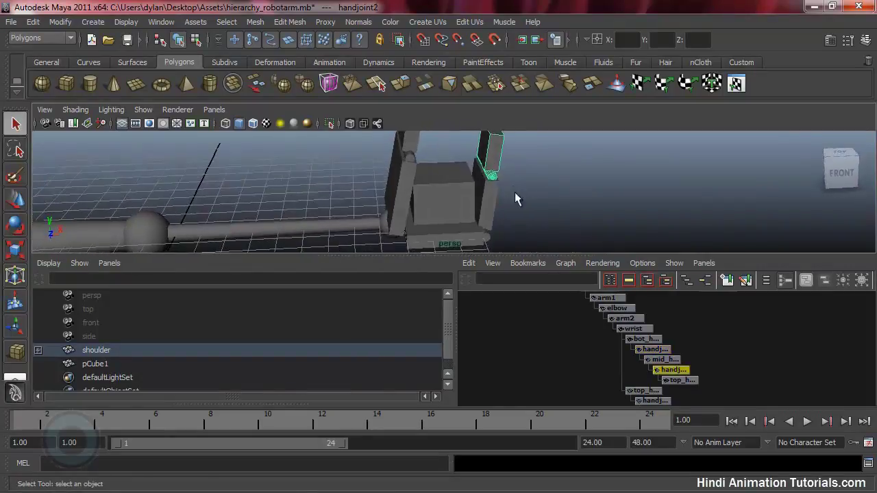
key("e")
right_click_drag(520, 181, 524, 171, "alt")
middle_click_drag(524, 171, 432, 226, "alt")
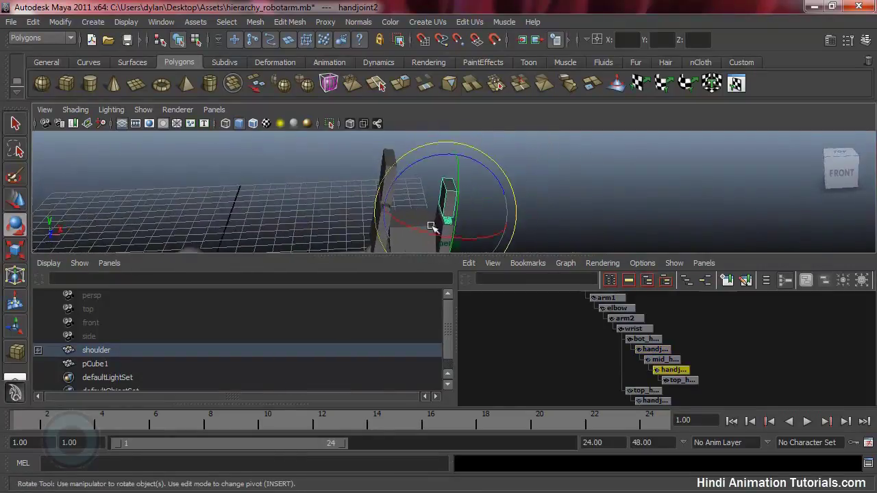
left_click_drag(424, 163, 416, 183)
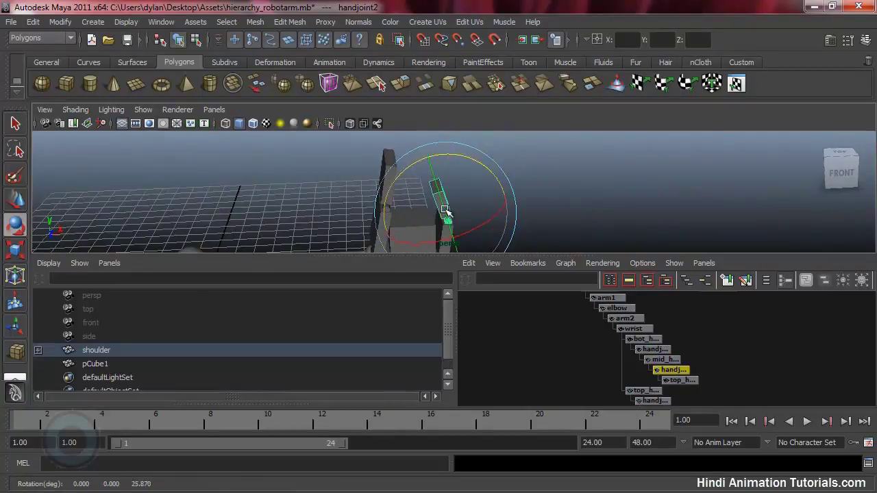
left_click_drag(446, 211, 427, 192, "alt")
middle_click_drag(489, 157, 485, 188, "alt")
left_click_drag(486, 188, 406, 180, "alt")
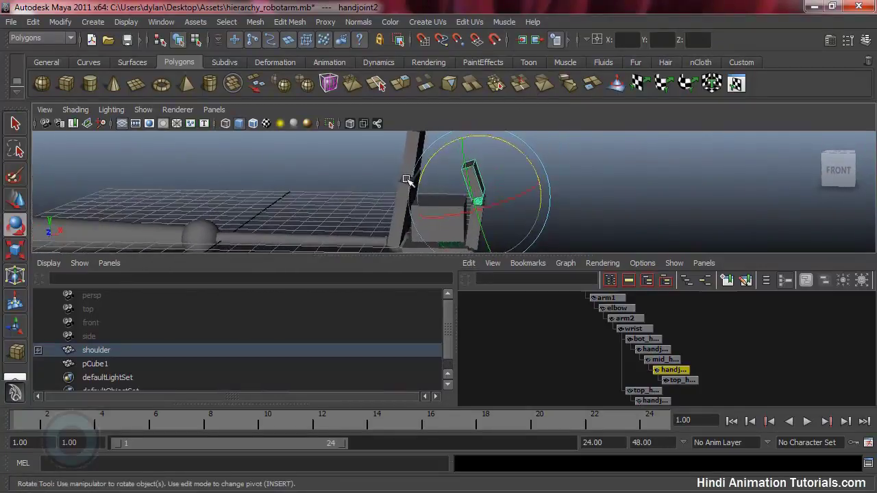
- Select top_hand2 and walk between it and its child handjoint3 to examine the upper hand's hierarchy
key("q")
left_click(405, 181)
left_click_drag(509, 215, 500, 222, "alt")
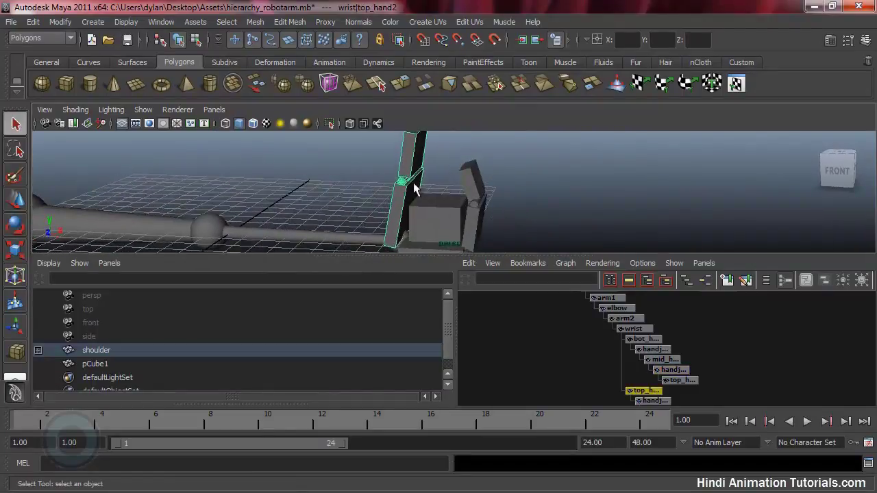
key("Down")
key("Up")
key("Down")
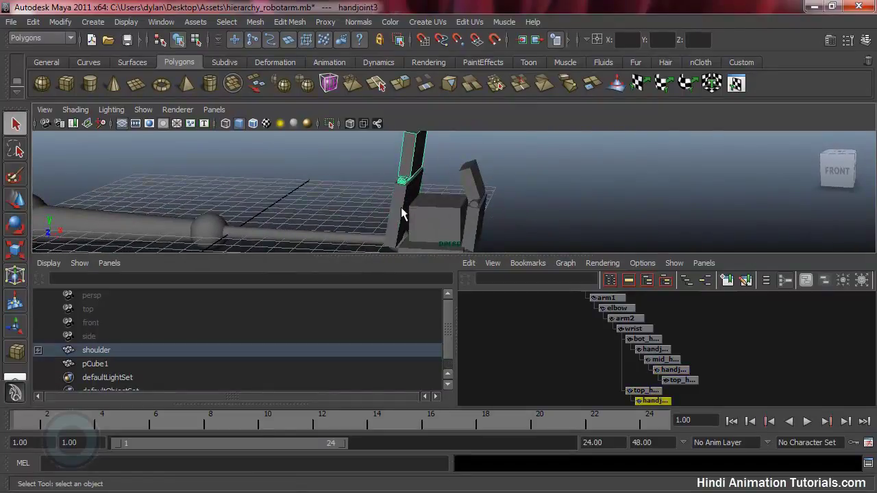
key("Up")
left_click_drag(515, 244, 510, 206, "alt")
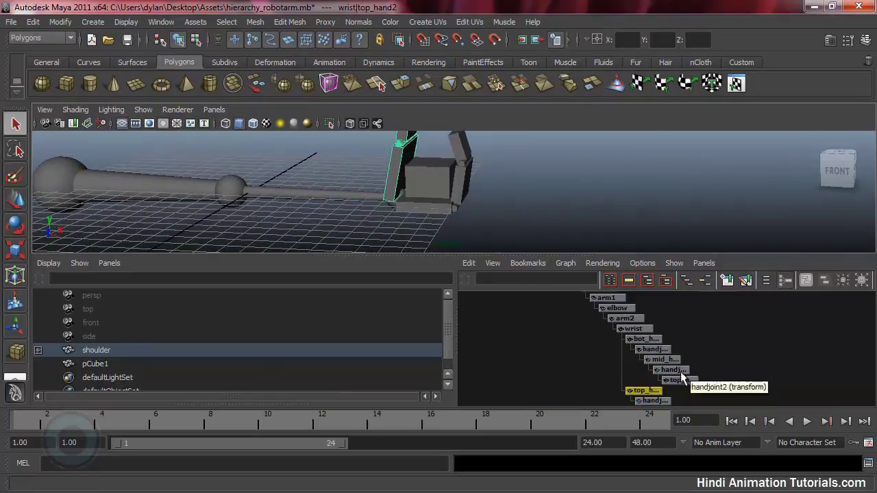
left_click(648, 402)
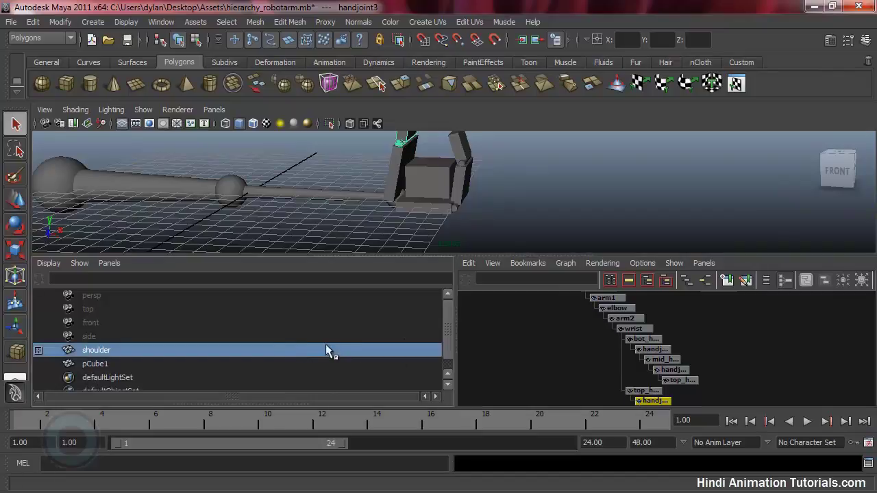
- Select the shoulder in the Outliner and expand its hierarchy through arm1, elbow and arm2 to show the wrist
left_click(276, 351)
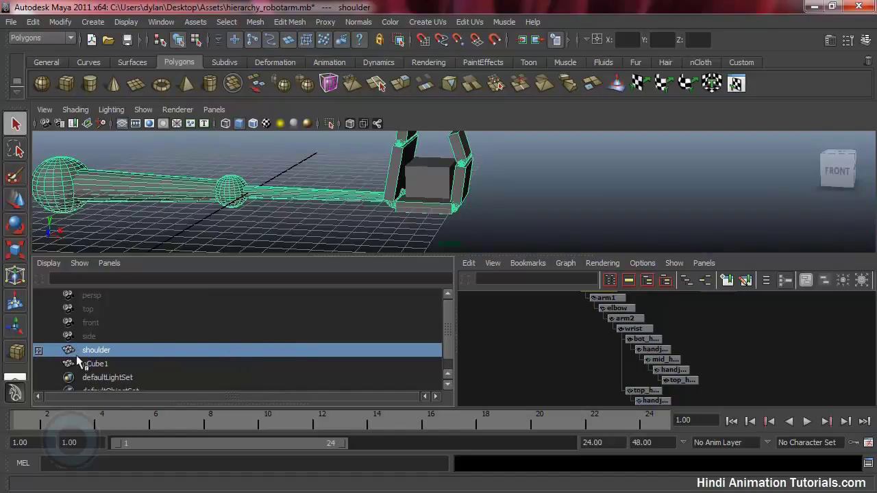
left_click(38, 350)
scroll(165, 340, "down", 2)
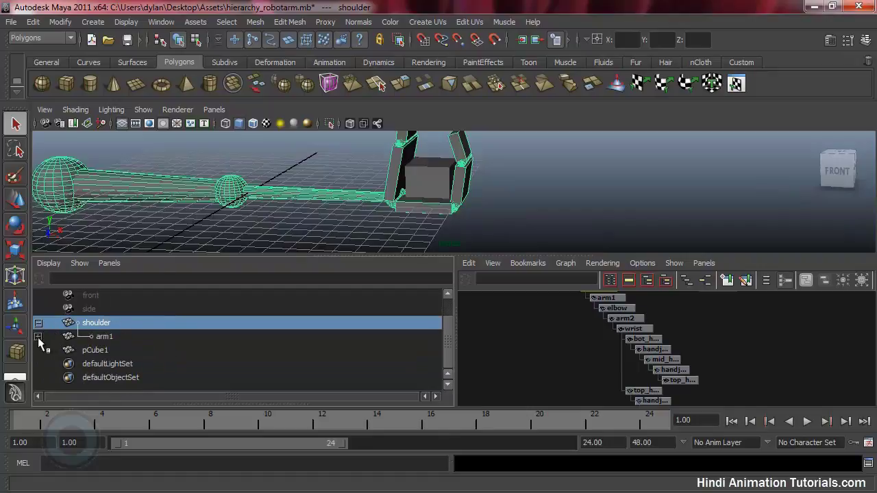
left_click(38, 337)
left_click(38, 350)
scroll(149, 344, "down", 2)
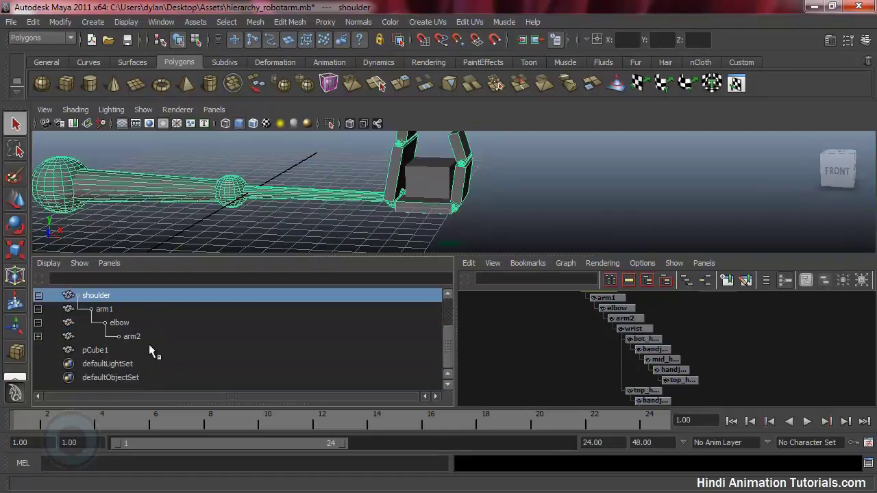
left_click(38, 336)
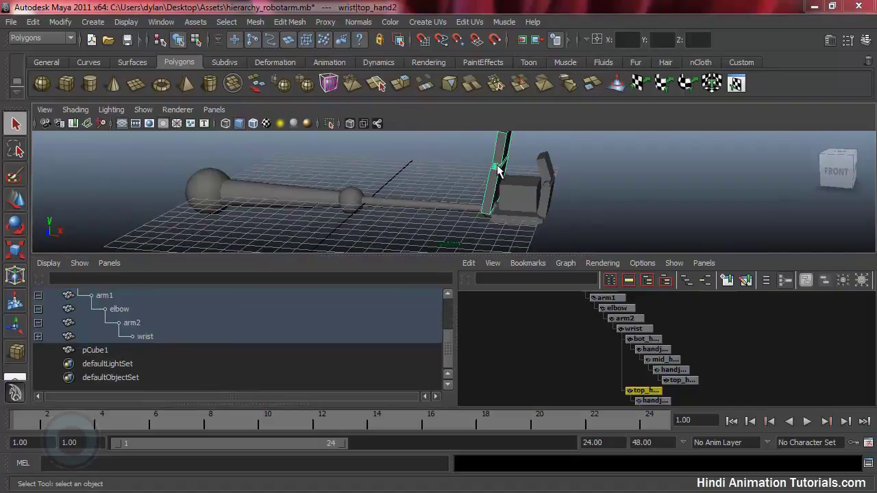
- Expand the wrist and top_hand2 branches in the Outliner to show handjoint3
key("Down")
mouse_move(523, 193)
left_mouse_down("alt")
mouse_move(562, 196)
mouse_move(531, 196)
left_mouse_up("alt")
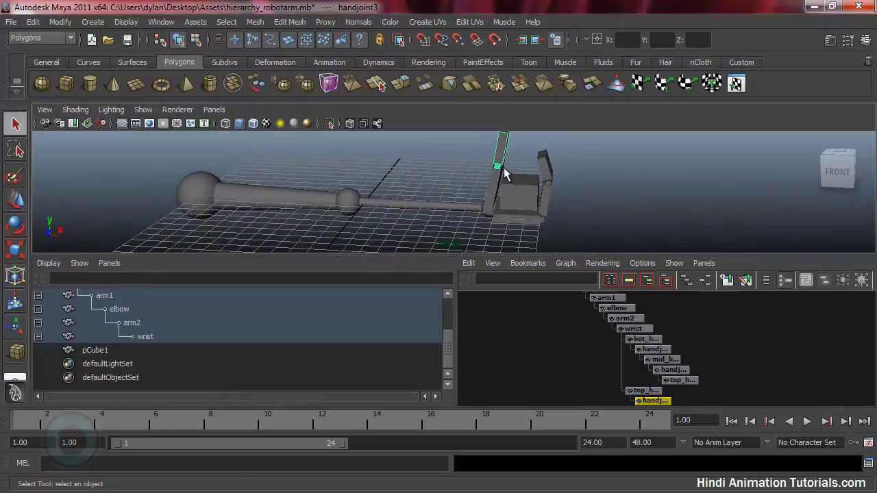
left_click(38, 336)
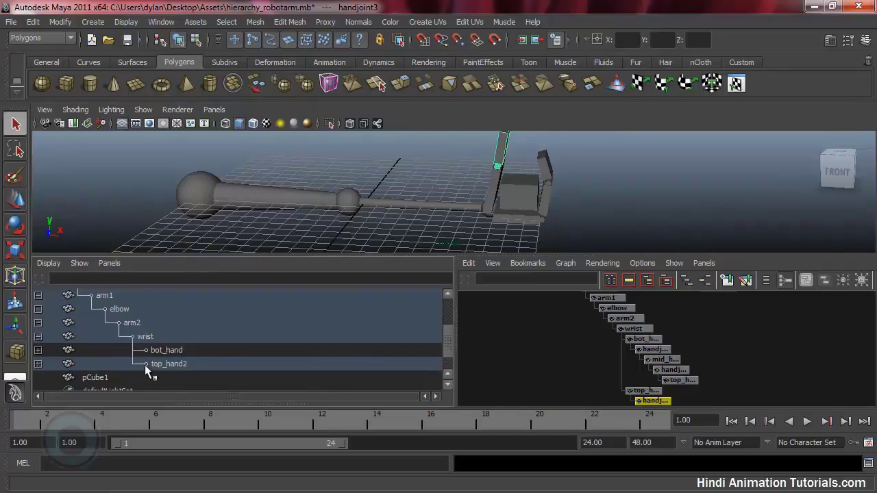
left_click(175, 364)
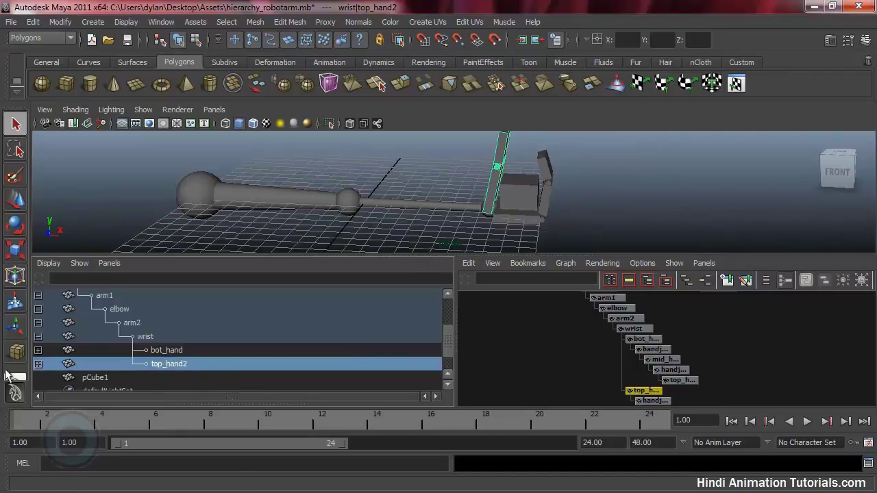
left_click(37, 364)
- Select handjoint3 in the Outliner and rotate it inward so the upper finger closes over the cube
left_click(190, 379)
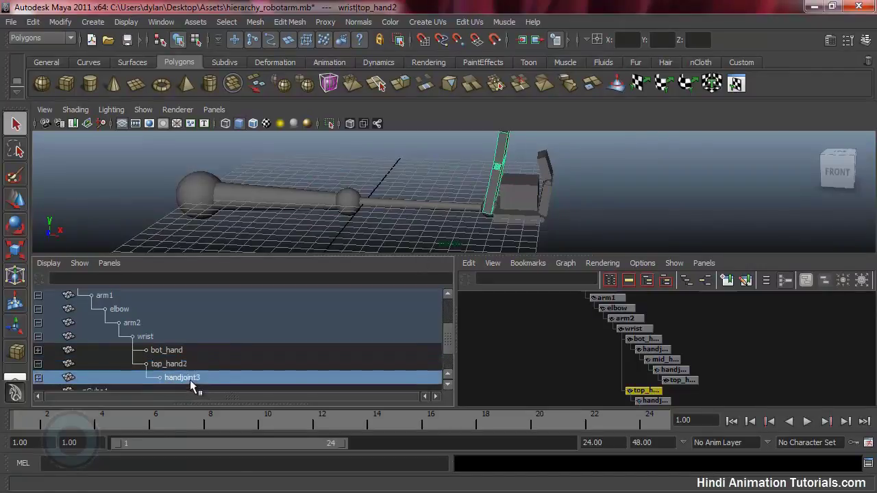
key("f")
key("e")
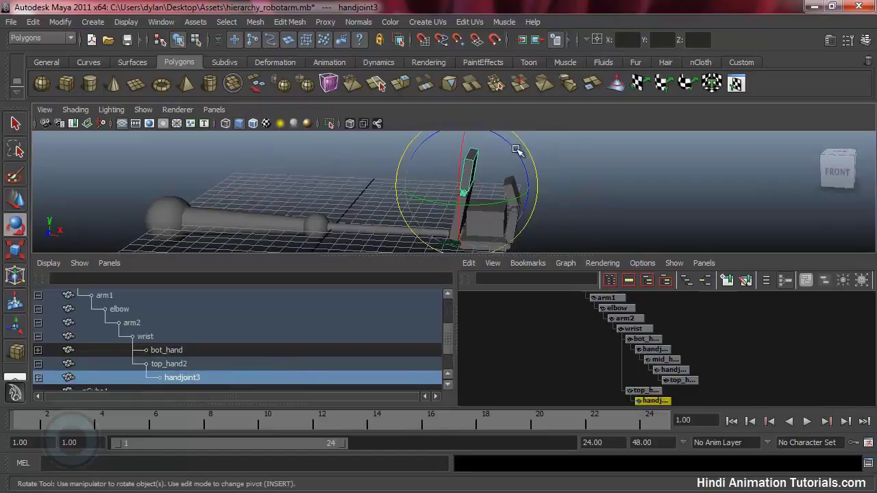
left_click_drag(517, 151, 570, 212)
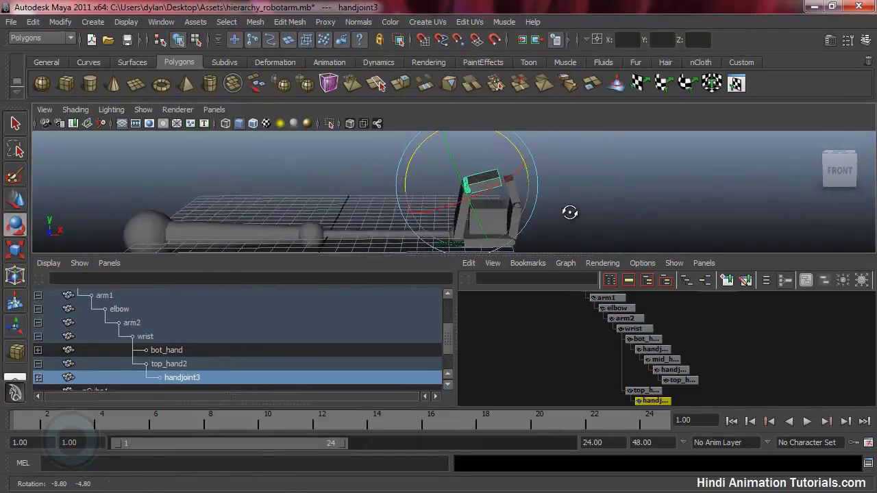
left_click_drag(310, 234, 339, 229, "alt")
- Try rotating the elbow upward by about 34 degrees, and undo the rotation
left_click(315, 236)
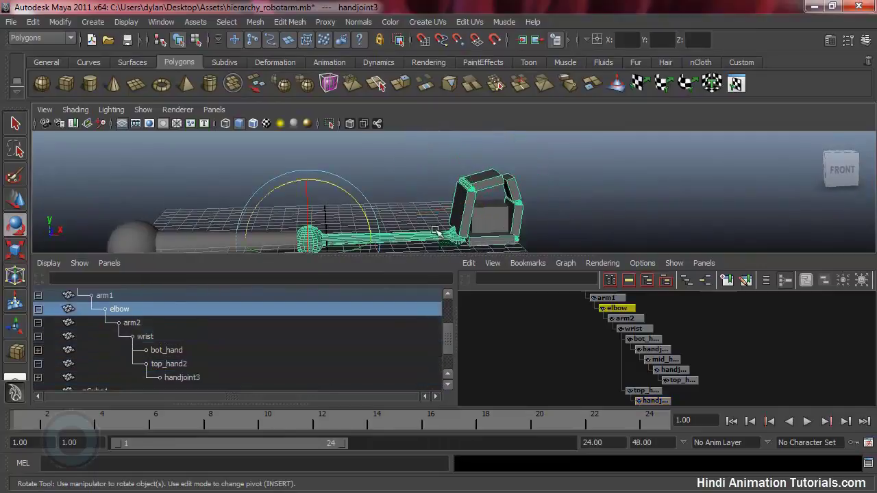
left_click_drag(435, 231, 437, 225, "alt")
left_click_drag(362, 196, 343, 178)
key("ctrl+z")
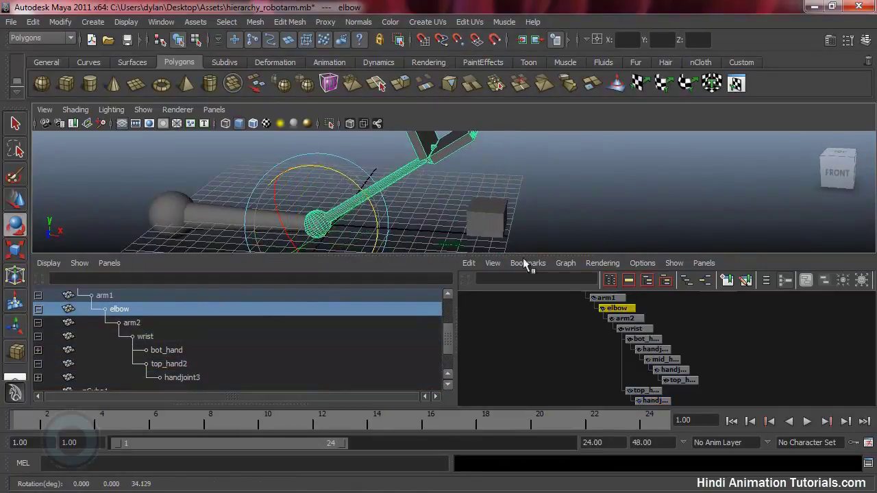
key("ctrl+z")
left_click_drag(579, 233, 392, 227, "alt")
- Parent the cube pCube1 to the wrist, selecting the cube first and the wrist second
left_click(460, 199)
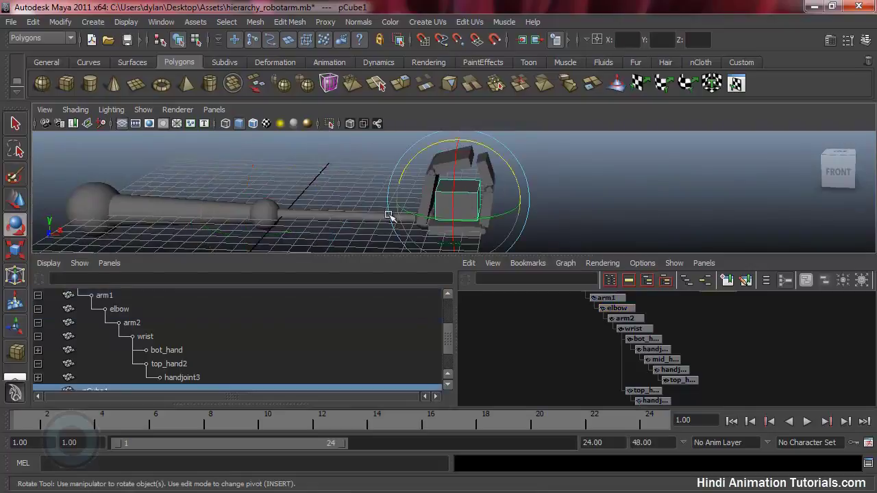
left_click_drag(443, 227, 496, 208, "alt")
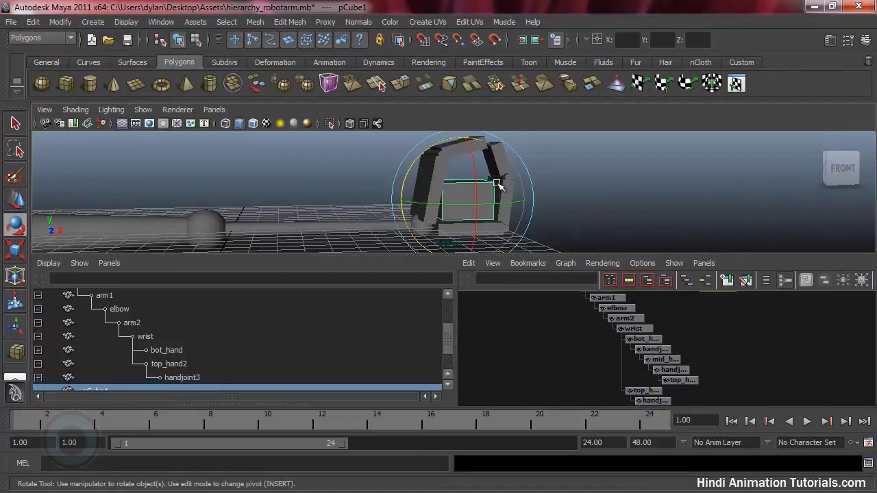
left_click_drag(498, 185, 475, 225, "alt")
key("q")
left_click_drag(419, 226, 442, 211, "alt")
left_click(394, 200)
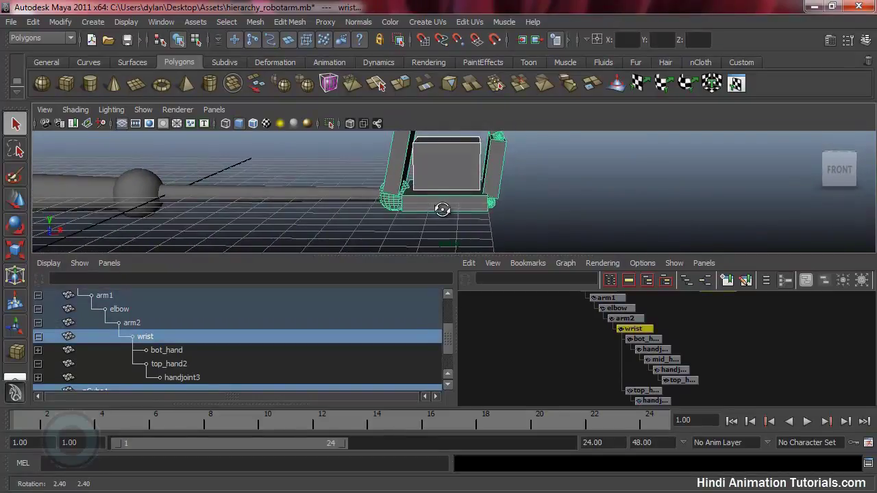
left_click(442, 162)
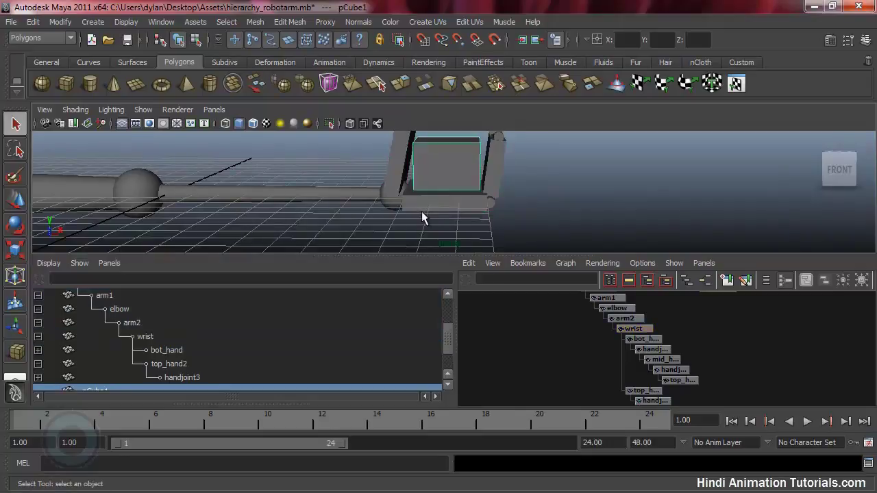
left_click(391, 203)
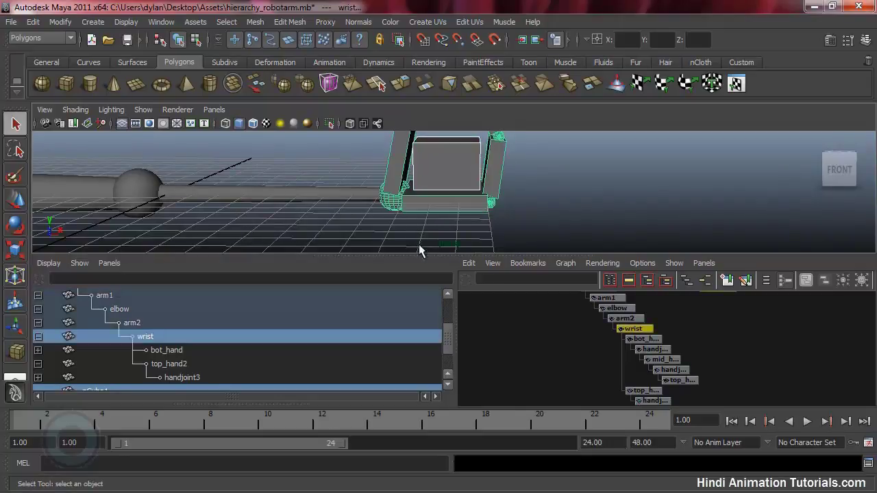
left_click_drag(567, 199, 448, 204, "alt")
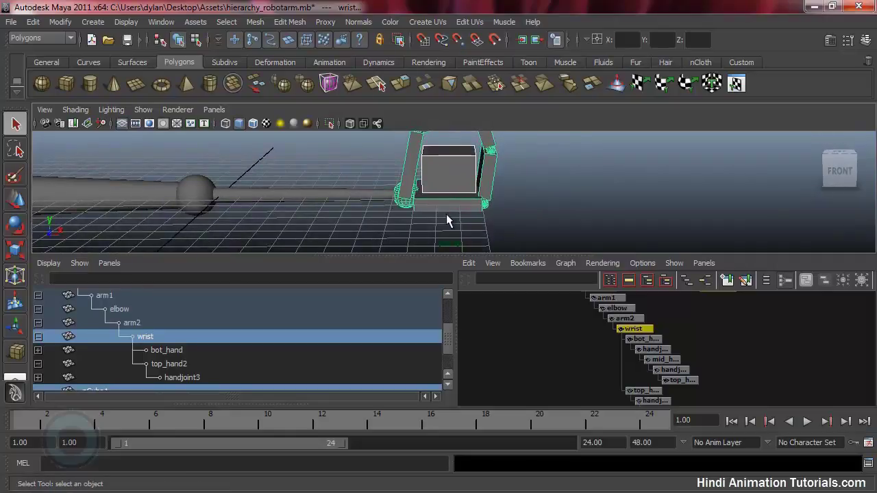
key("p")
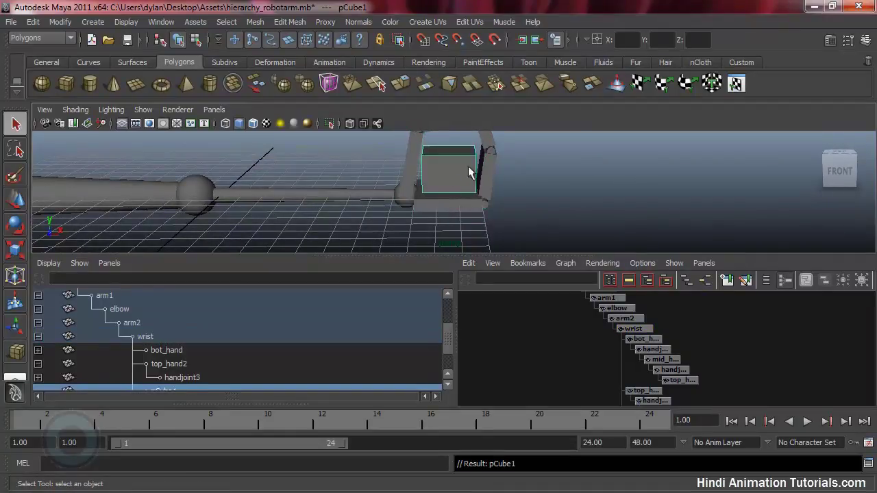
- Try rotating the wrist together with its hand and the parented cube, and undo the rotation
left_click_drag(405, 238, 409, 202, "alt")
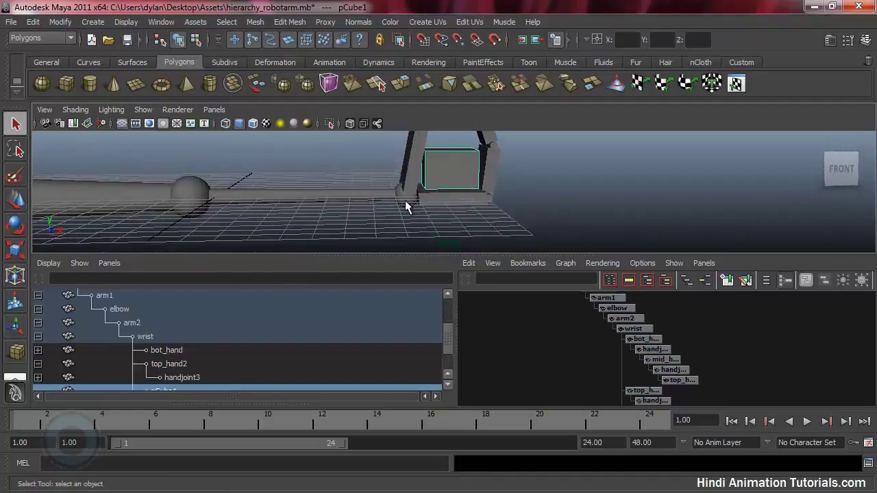
left_click(409, 202)
left_click_drag(454, 243, 447, 204, "alt")
key("e")
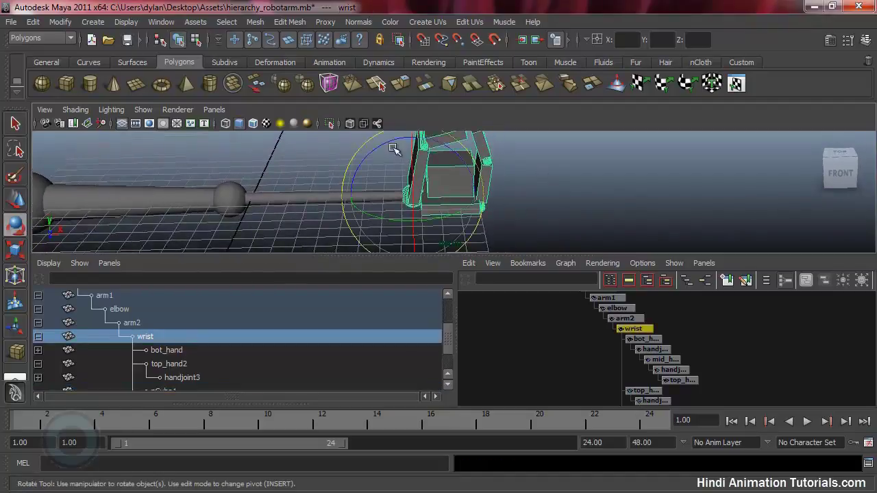
left_click_drag(402, 145, 378, 171)
key("ctrl+z")
- Rotate the elbow upward by about 39 degrees so the forearm, hand and cube swing with it
right_click_drag(564, 231, 352, 213, "alt")
mouse_move(352, 214)
left_mouse_down("alt")
mouse_move(299, 186)
mouse_move(364, 215)
left_mouse_up("alt")
left_click(299, 186)
left_click_drag(344, 180, 305, 169)
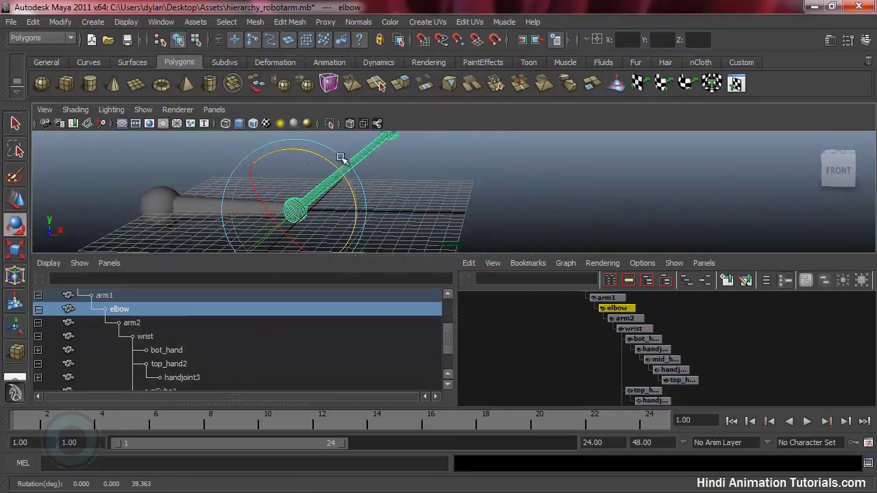
left_click_drag(353, 198, 397, 205, "alt")
right_click_drag(397, 205, 445, 210, "alt")
mouse_move(445, 210)
left_mouse_down("alt")
mouse_move(433, 222)
mouse_move(442, 209)
left_mouse_up("alt")
middle_click_drag(442, 209, 429, 139, "alt")
- Try moving the elbow and scaling it uniformly to about 0.719, and undo these changes together with the elbow rotation
key("w")
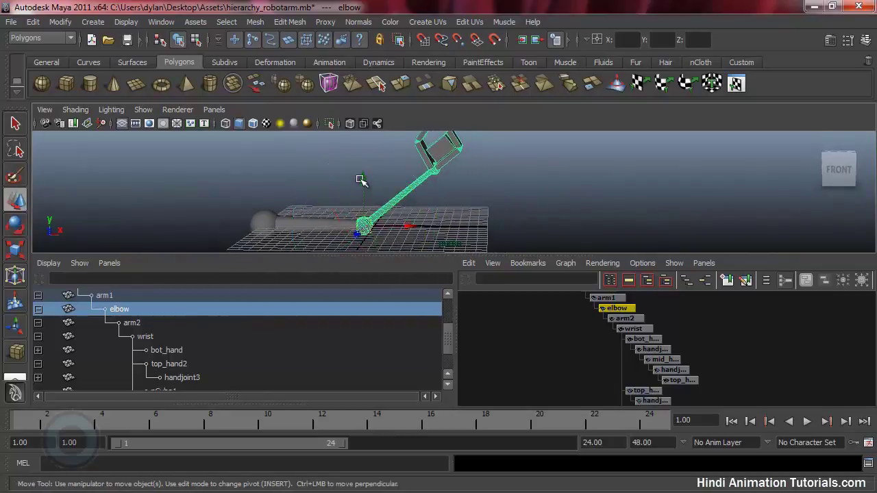
left_click_drag(361, 180, 342, 245)
key("e")
key("r")
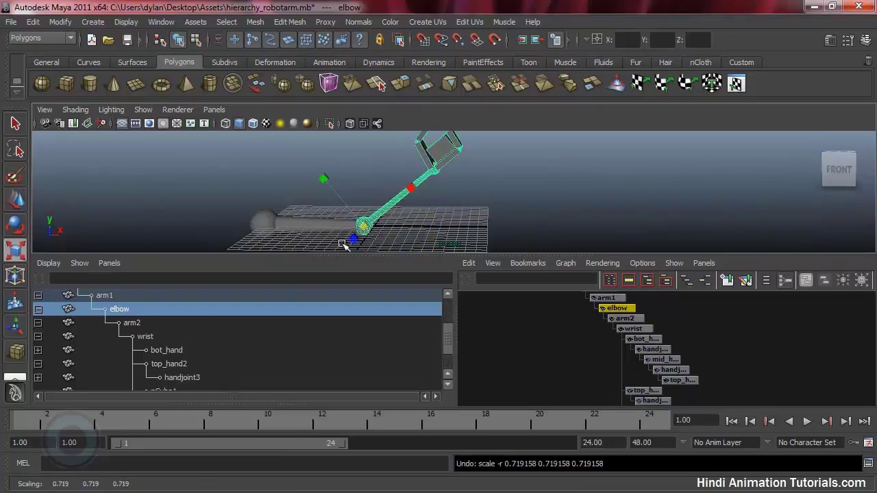
left_click_drag(447, 203, 510, 197, "alt")
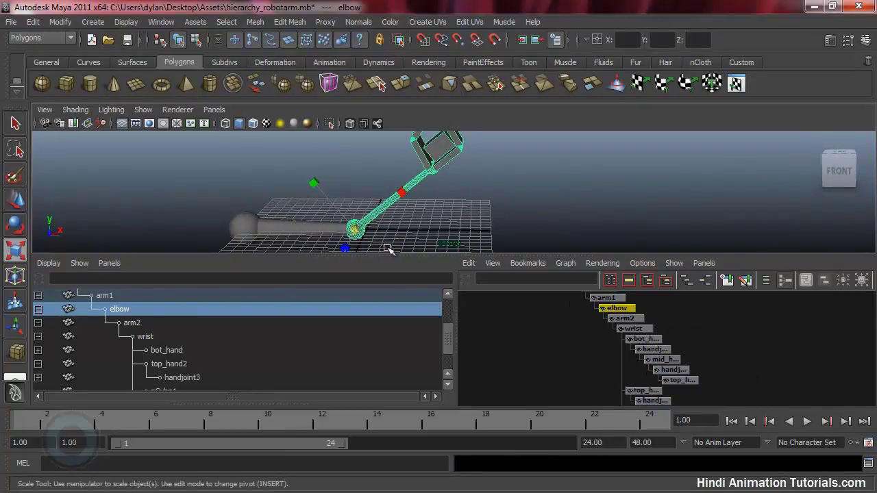
key("ctrl+z")
- Select the cube pCube1 and detach it from the wrist in the Hypergraph, placing its node outside the arm hierarchy
middle_click_drag(510, 187, 508, 141, "alt")
right_click_drag(532, 161, 619, 209, "alt")
middle_click_drag(453, 206, 397, 221, "alt")
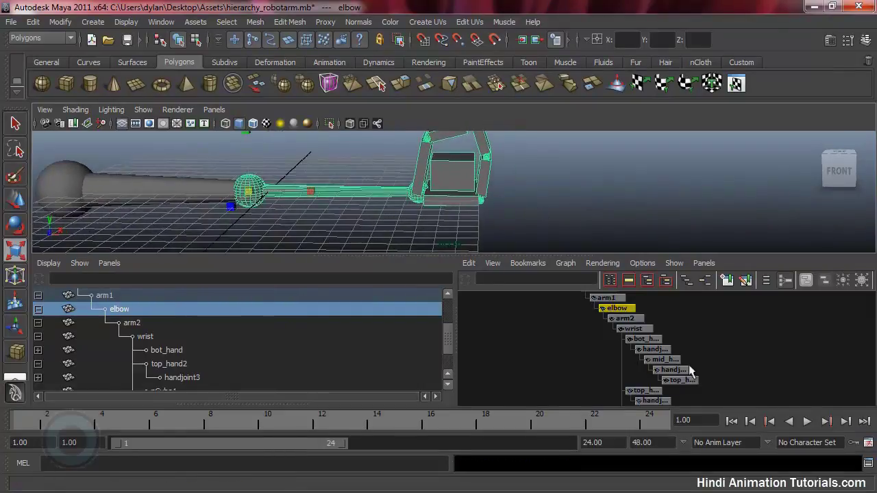
left_click(451, 168)
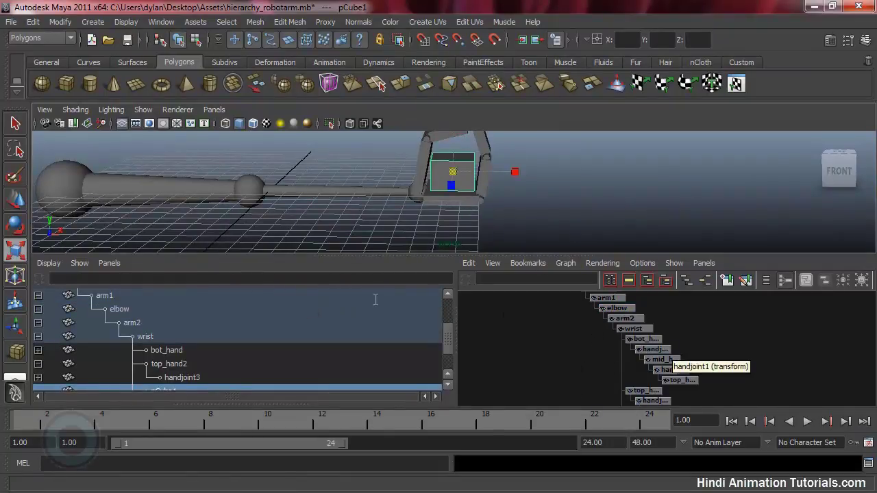
key("f")
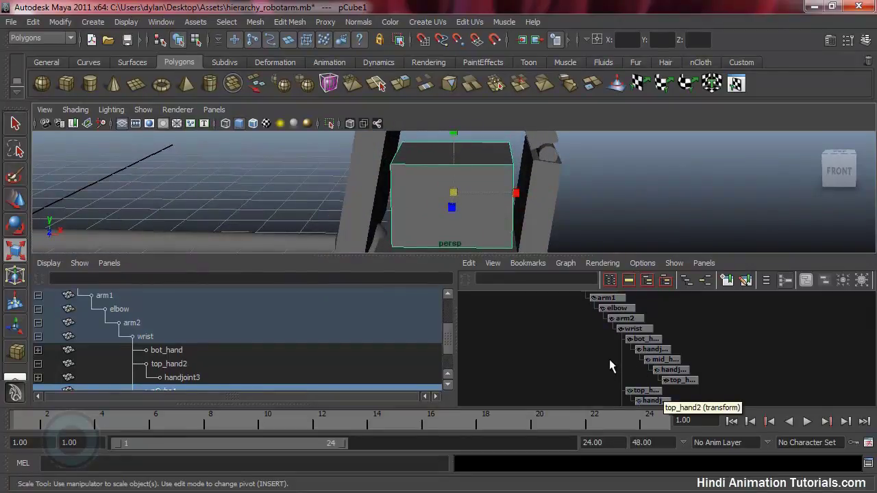
key("f")
mouse_move(763, 358)
right_mouse_down("alt")
mouse_move(613, 352)
mouse_move(554, 363)
mouse_move(754, 344)
mouse_move(717, 333)
mouse_move(634, 351)
mouse_move(562, 383)
right_mouse_up("alt")
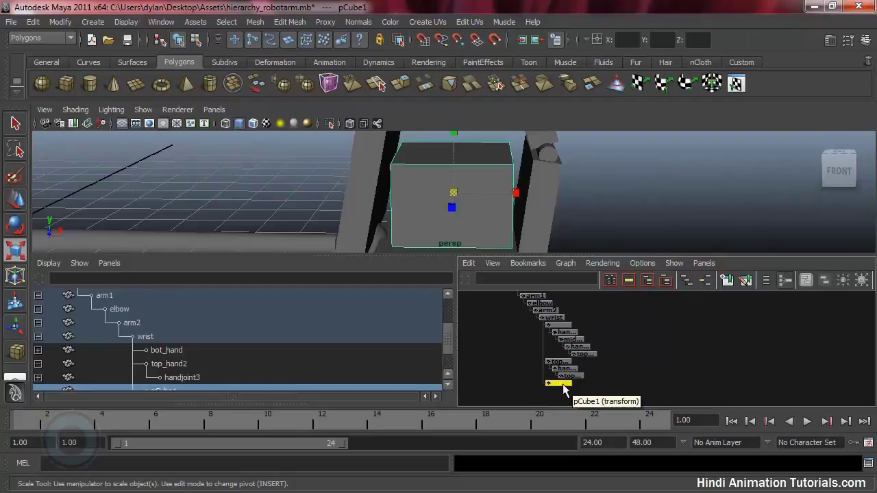
middle_click_drag(563, 391, 610, 304)
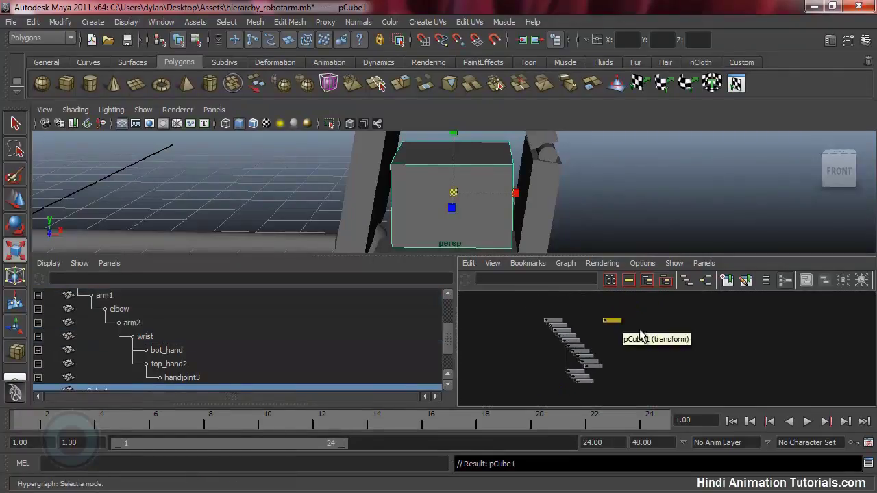
- Try rotating the elbow upward by about 29 degrees with the cube unparented, and undo the rotation
right_click_drag(553, 183, 293, 205, "alt")
left_click(281, 209)
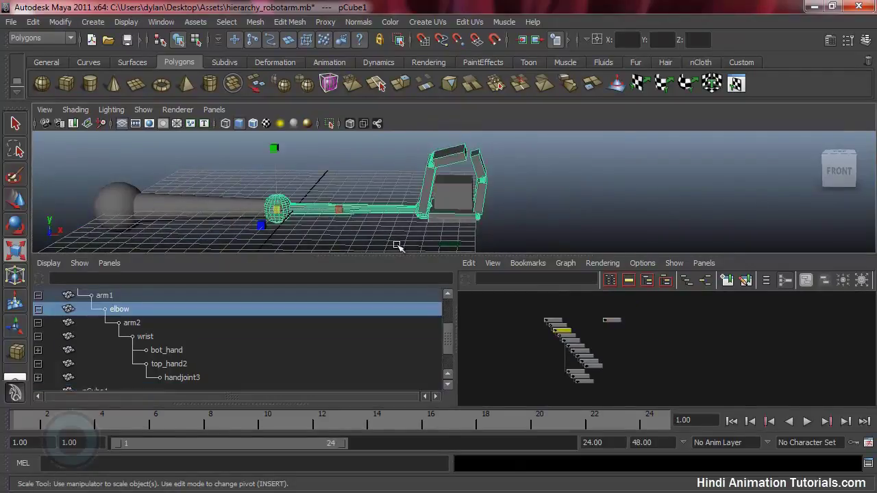
key("e")
left_click_drag(329, 178, 296, 172)
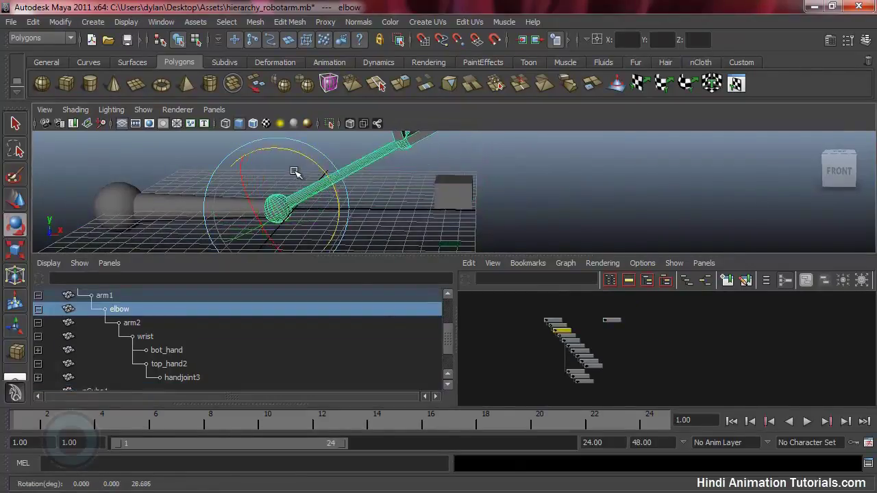
key("ctrl+z")
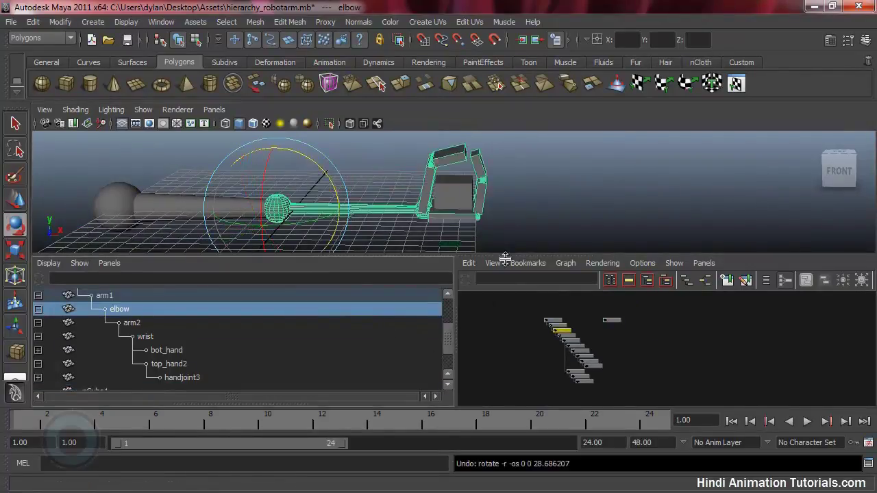
- Parent pCube1 to the wrist again, selecting the cube first and the wrist second
left_click(454, 204)
key("q")
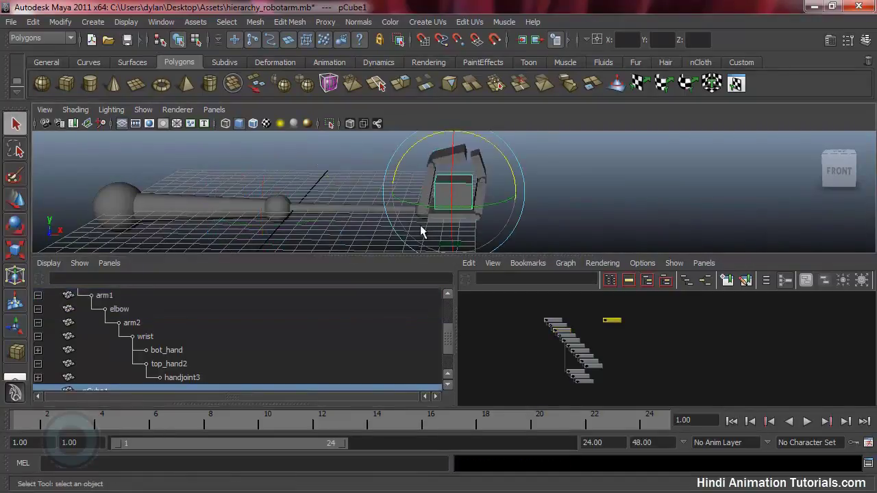
scroll(433, 239, "up", 6)
left_click_drag(433, 242, 436, 228, "alt")
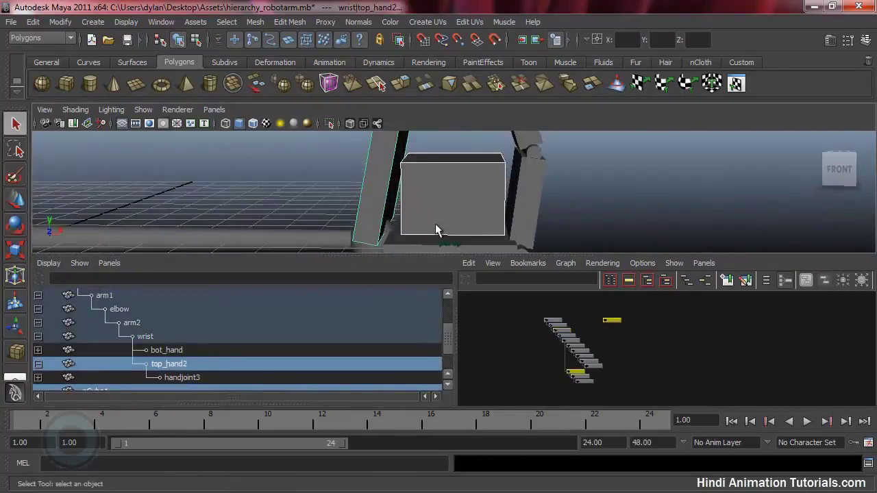
scroll(431, 224, "down", 2)
left_click(383, 208)
left_click(461, 212)
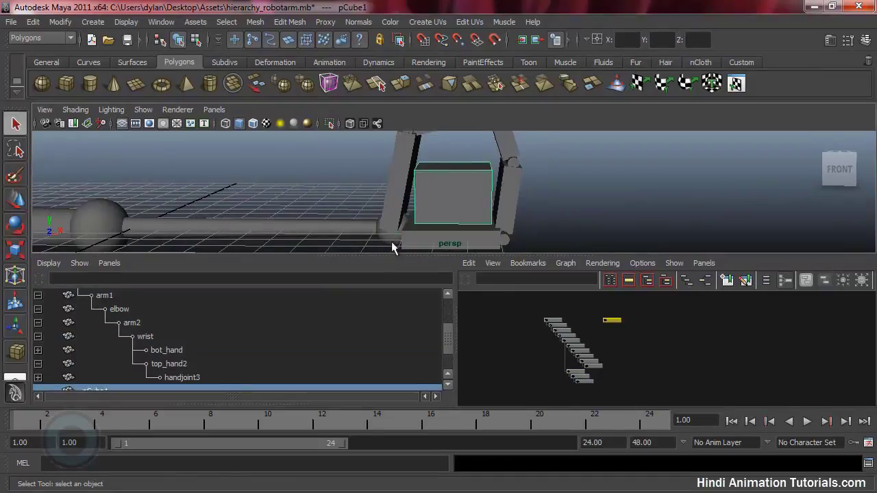
left_click(402, 242)
key("p")
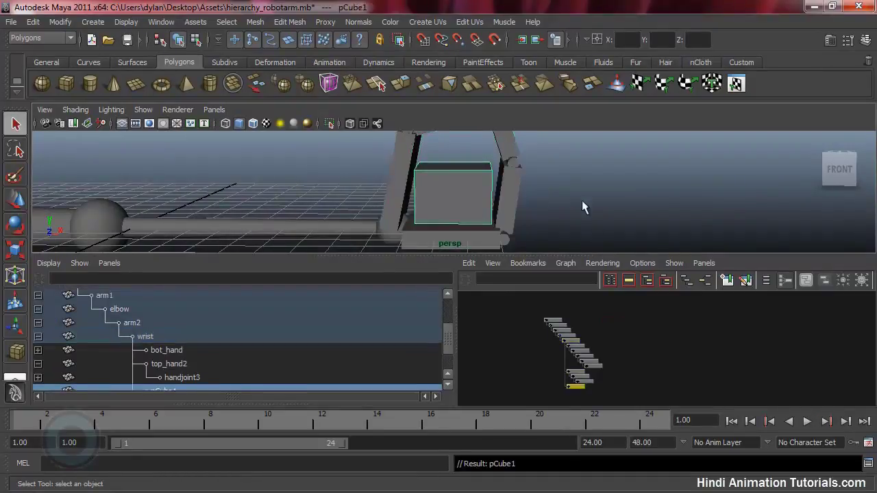
- Try rotating the elbow upward with the cube parented to the wrist
scroll(606, 219, "down", 4)
left_click(230, 210)
key("e")
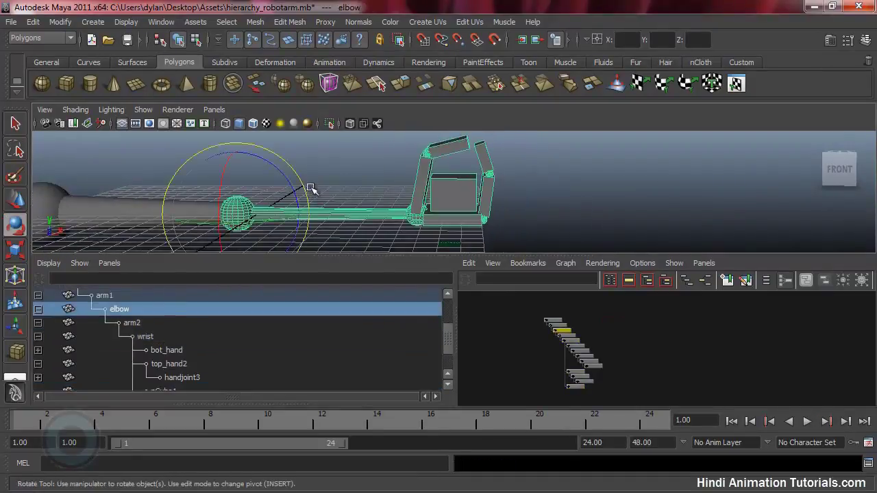
left_click_drag(290, 189, 266, 144)
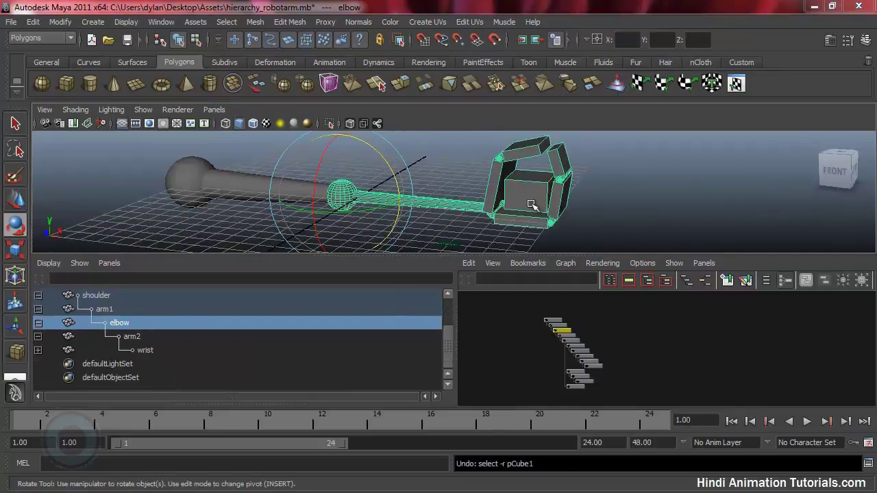
- Unparent pCube1 from the wrist, try rotating the elbow upward by about 16 degrees, and undo the rotation
left_click(529, 191)
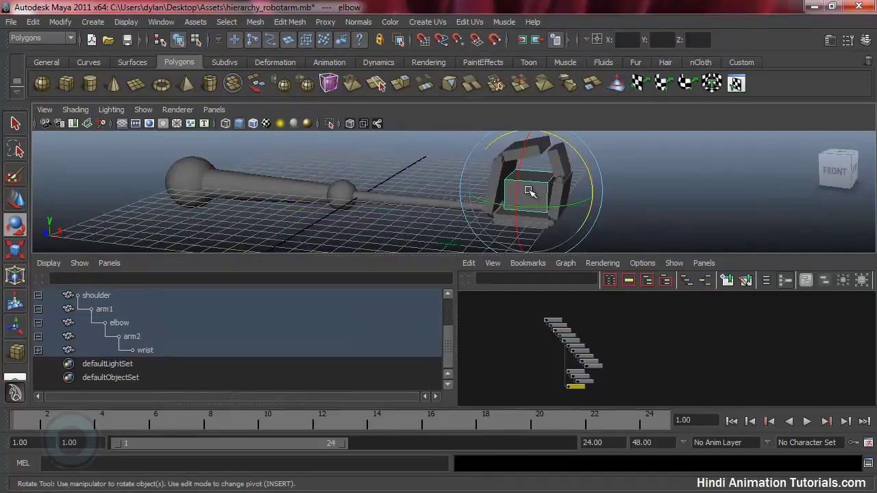
key("shift+p")
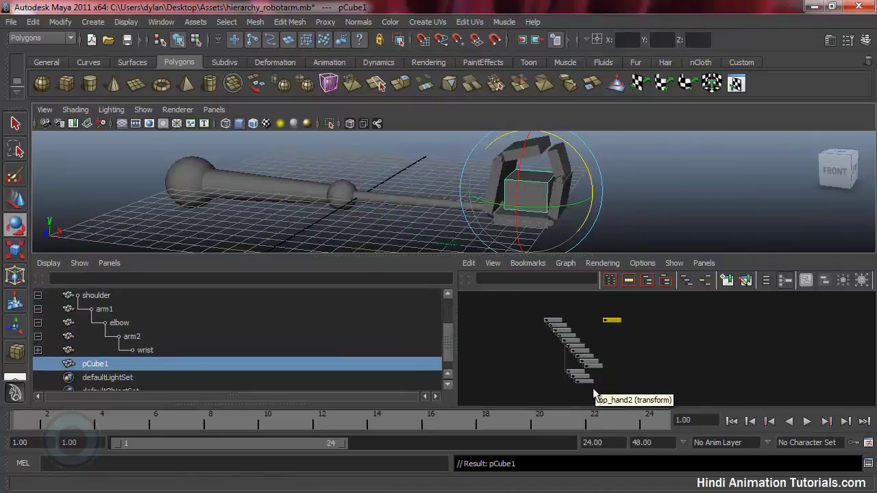
left_click(341, 195)
left_click_drag(397, 176, 377, 167)
key("ctrl+z")
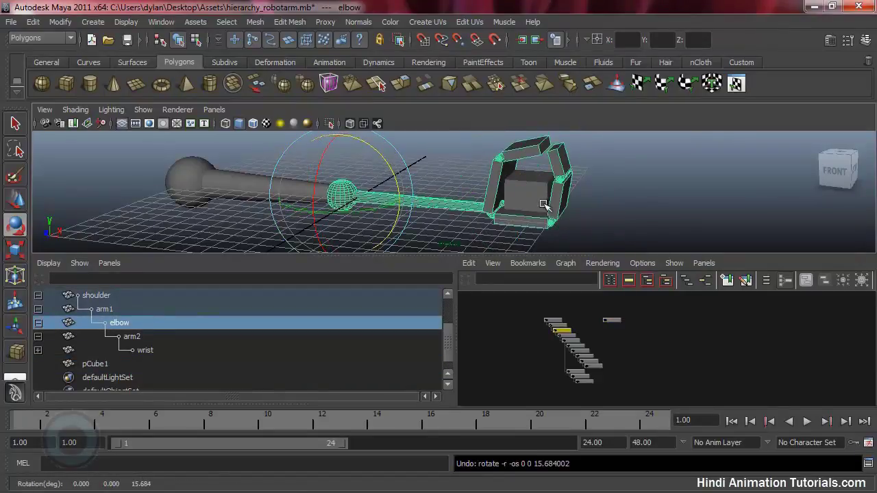
- Undo the cube's unparenting, and unparent pCube1 from the wrist once more
left_click_drag(543, 204, 516, 191, "alt")
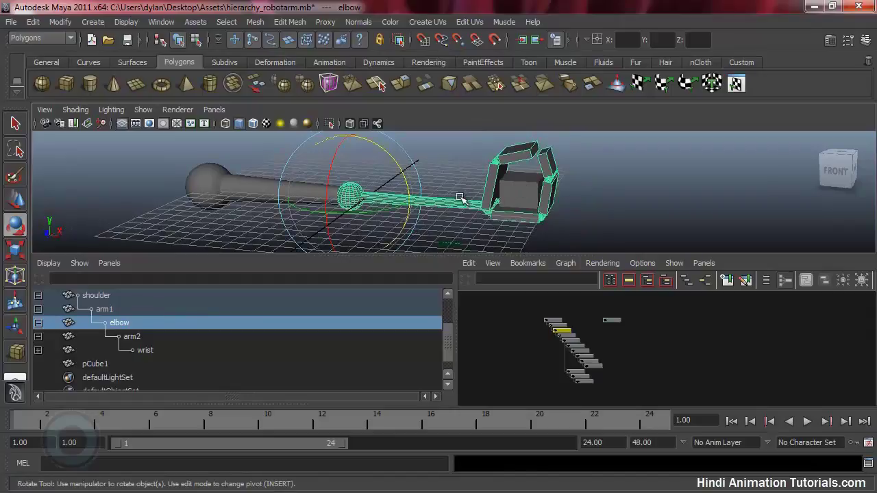
key("ctrl+z")
key("ctrl+z")
key("ctrl+z")
scroll(553, 208, "up", 1)
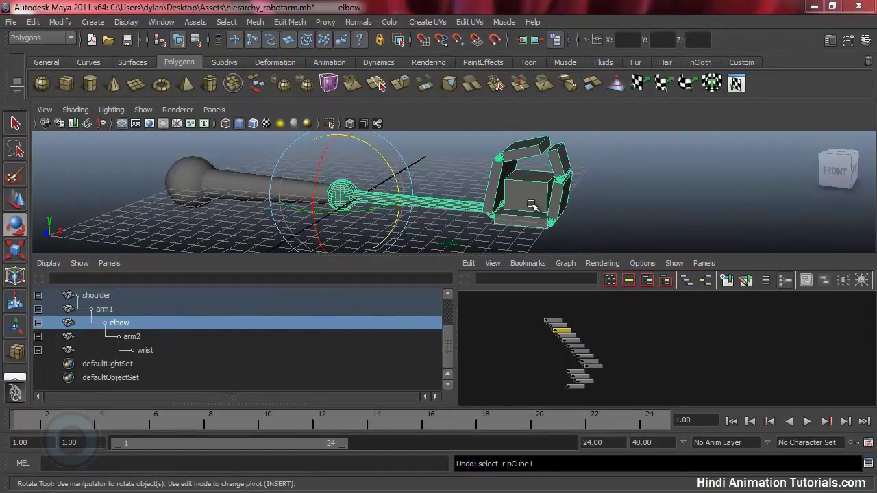
left_click(533, 191)
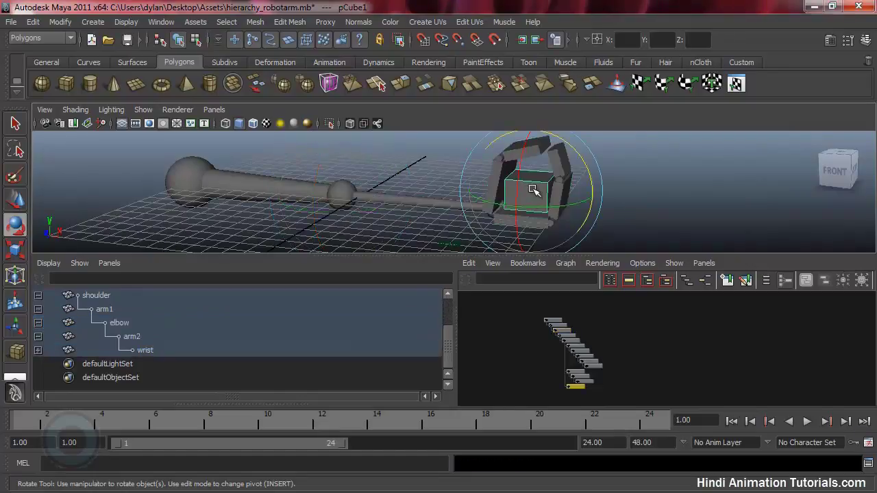
key("shift+p")
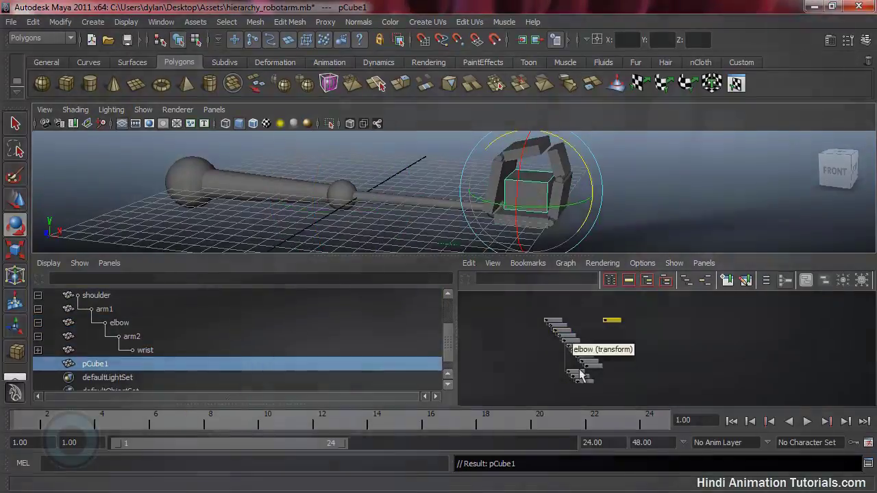